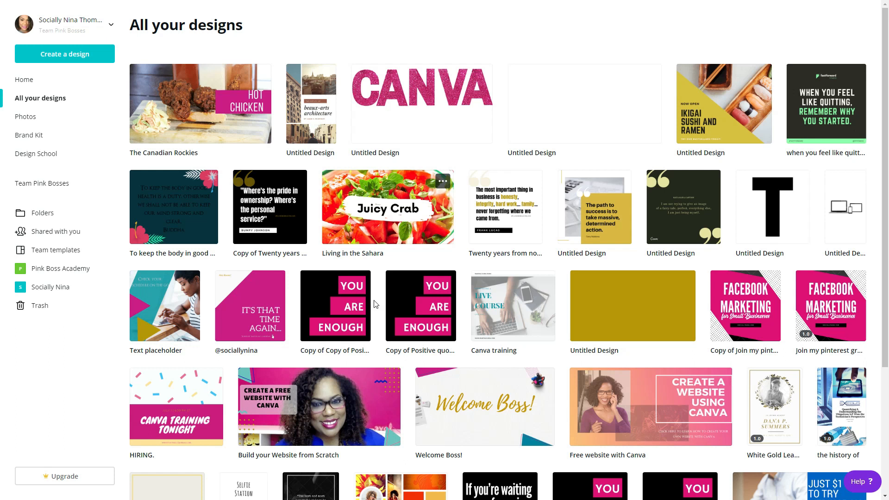
Step: Create a new design with custom dimensions of 1200 × 720 px
{"action": "left_click", "coordinate": [322, 404]}
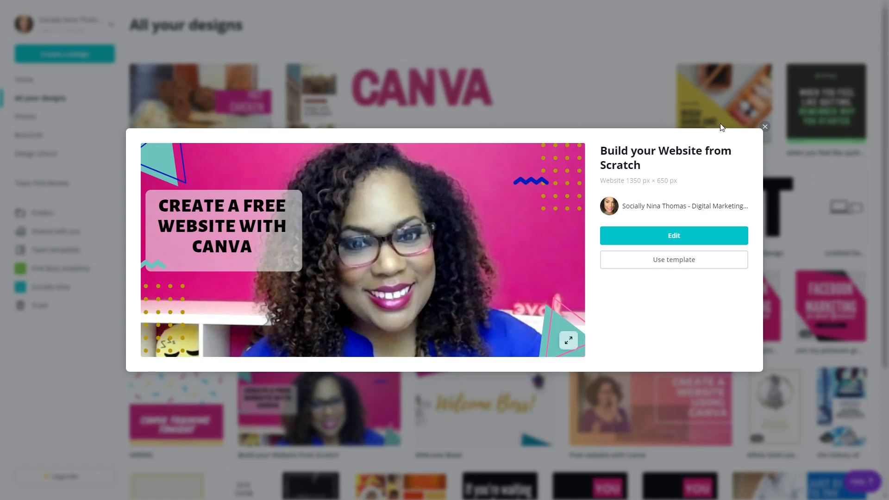
{"action": "left_click", "coordinate": [765, 126]}
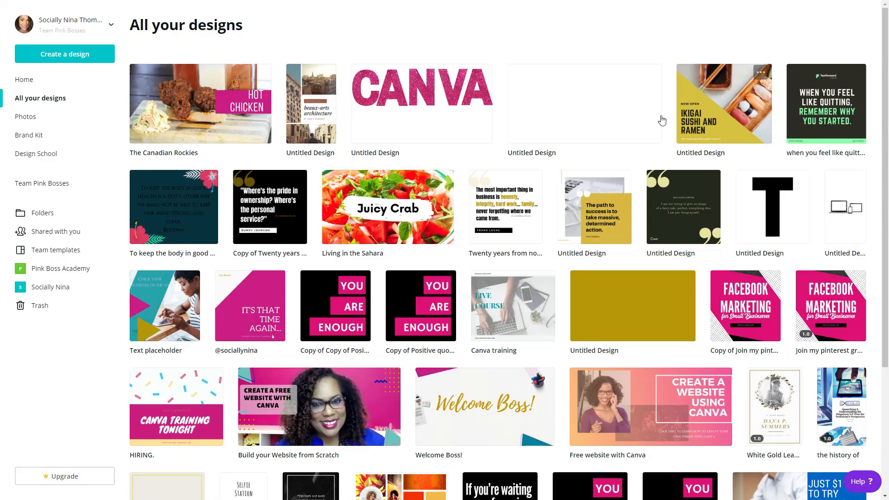
{"action": "left_click", "coordinate": [78, 57]}
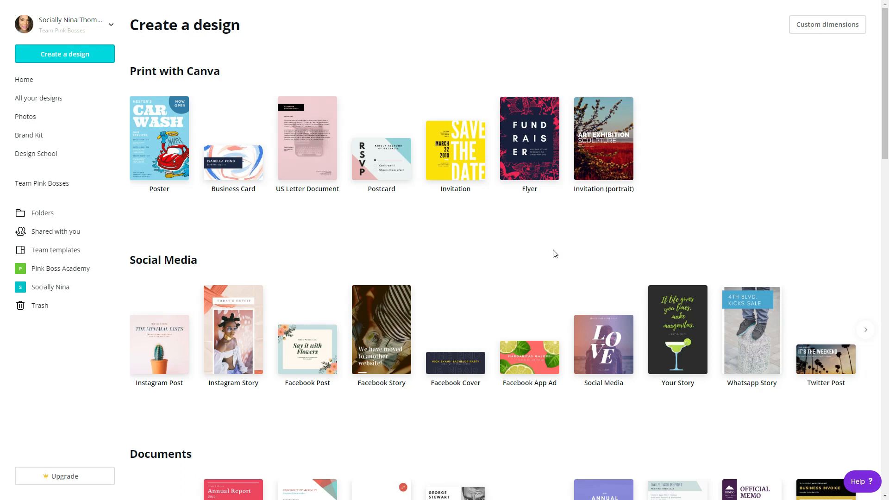
{"action": "left_click", "coordinate": [831, 28]}
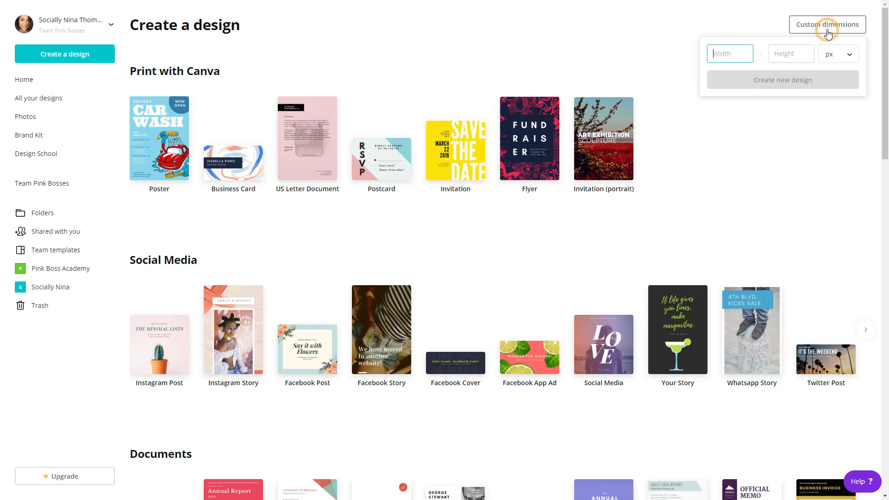
{"action": "left_click", "coordinate": [718, 55]}
{"action": "type", "text": "1200"}
{"action": "key", "text": "Tab"}
{"action": "type", "text": "720"}
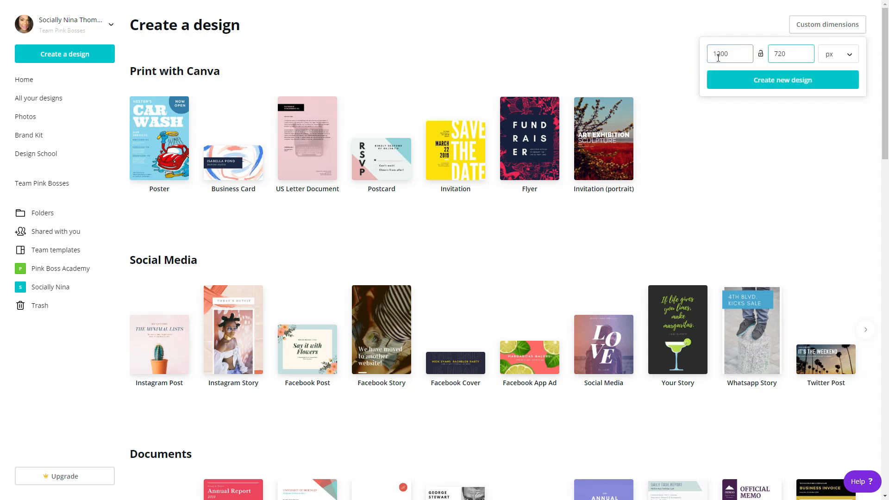
{"action": "left_click", "coordinate": [767, 80]}
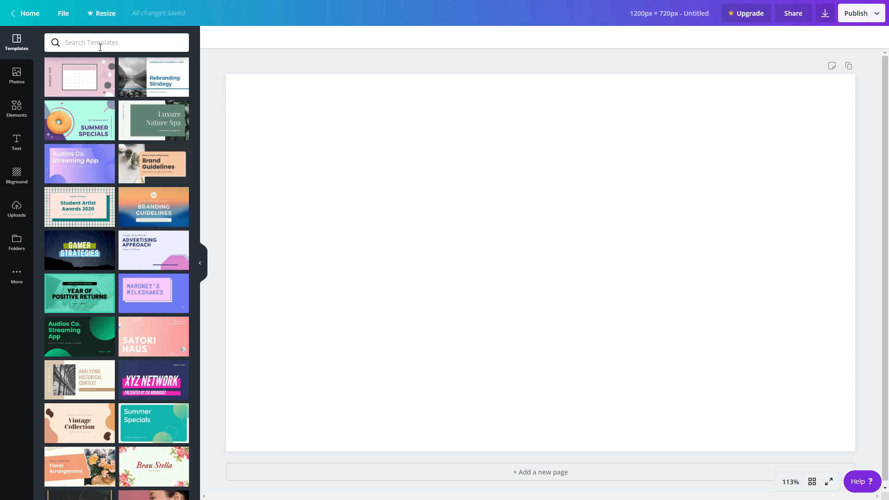
Step: Add the uploaded photo of a woman holding up a smartphone to the page
{"action": "scroll", "coordinate": [111, 166], "scroll_direction": "down", "scroll_amount": 8}
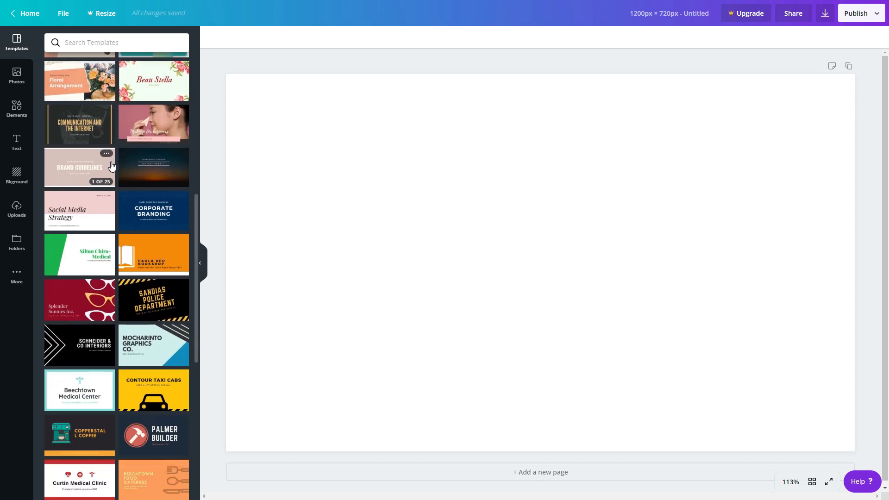
{"action": "scroll", "coordinate": [110, 168], "scroll_direction": "down", "scroll_amount": 7}
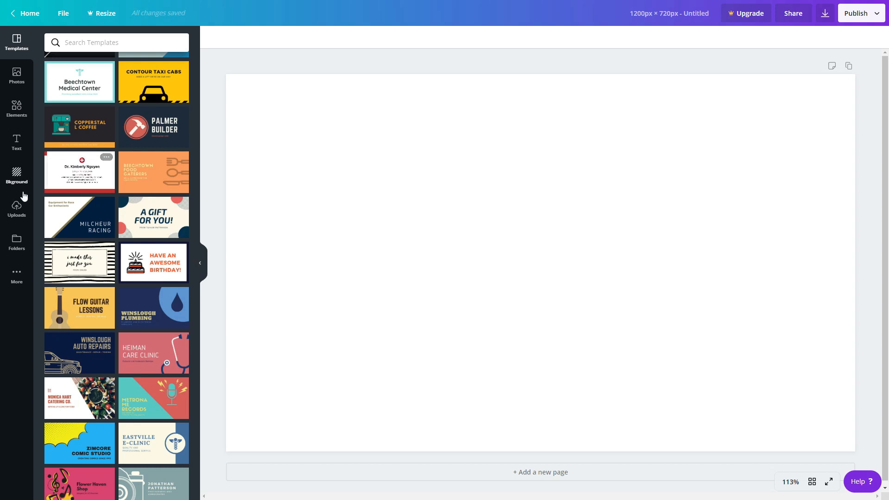
{"action": "left_click", "coordinate": [21, 212]}
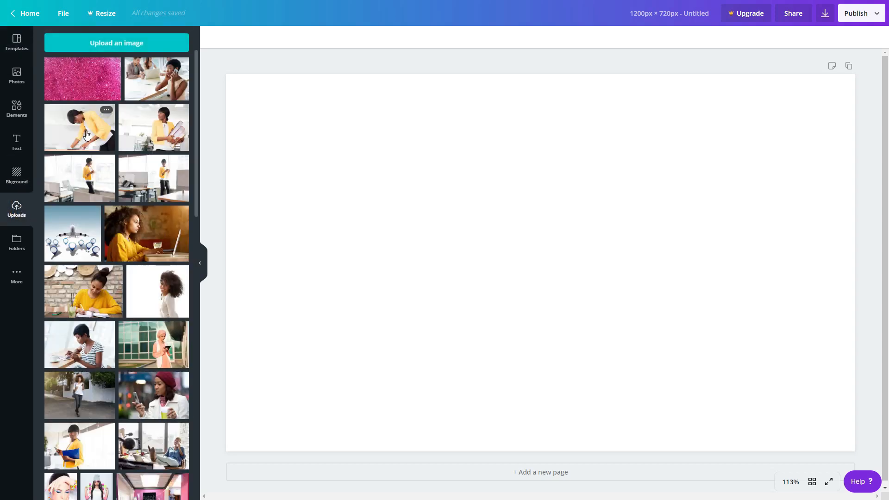
{"action": "scroll", "coordinate": [86, 134], "scroll_direction": "down", "scroll_amount": 7}
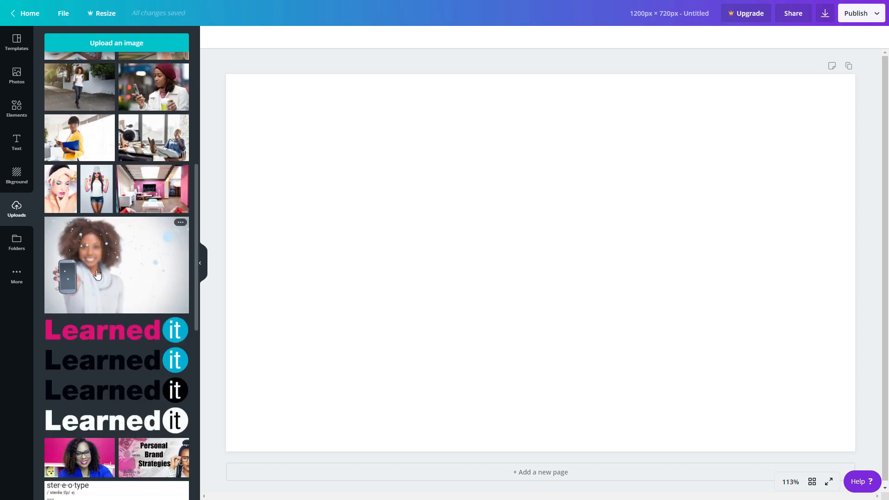
{"action": "left_click", "coordinate": [91, 263]}
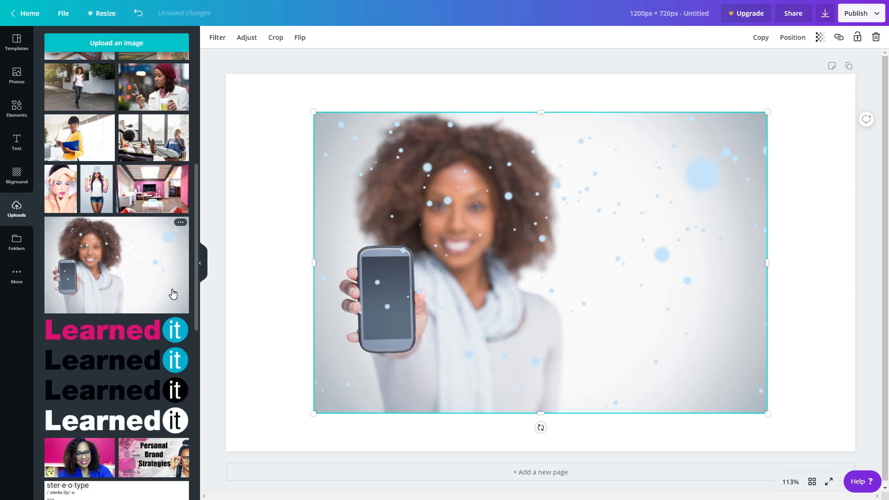
Step: Replace the photo with the uploaded image of a woman in a red beret looking at a flip phone
{"action": "scroll", "coordinate": [120, 271], "scroll_direction": "down", "scroll_amount": 15}
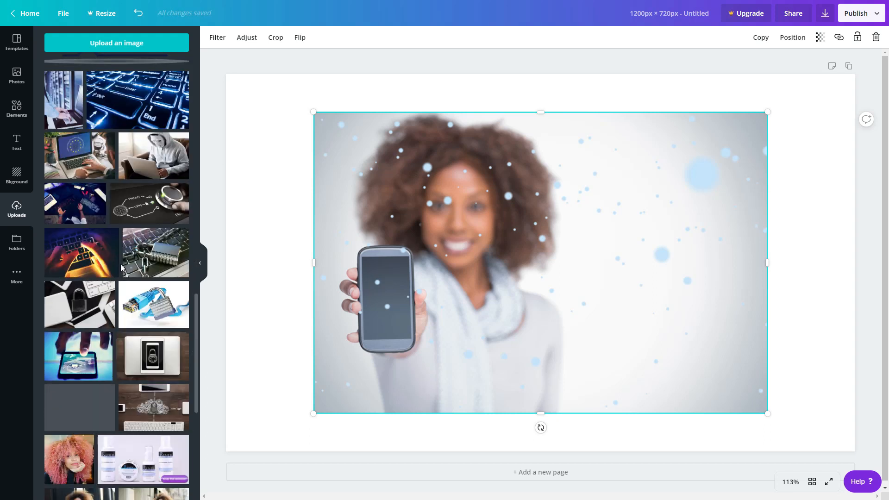
{"action": "scroll", "coordinate": [120, 264], "scroll_direction": "down", "scroll_amount": 7}
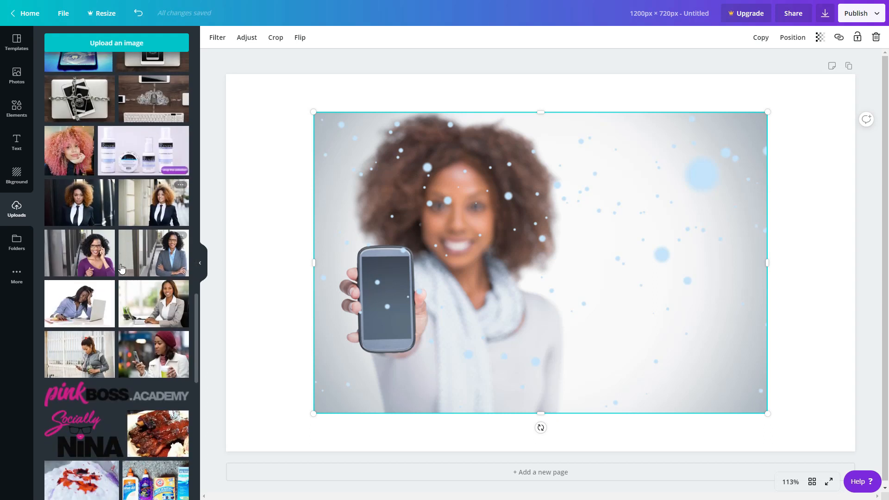
{"action": "scroll", "coordinate": [122, 269], "scroll_direction": "down", "scroll_amount": 2}
{"action": "left_click", "coordinate": [141, 278]}
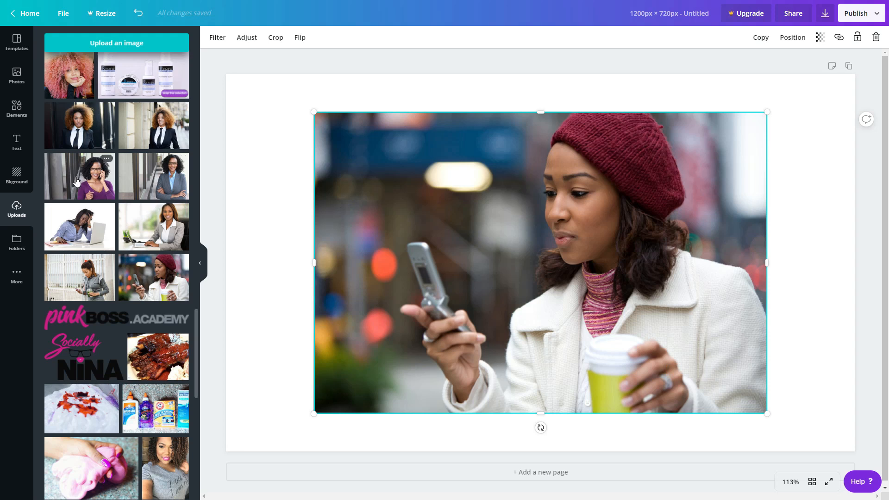
Step: Add a subheading text box reading "How to Use Canva" onto the photo
{"action": "left_click", "coordinate": [16, 144]}
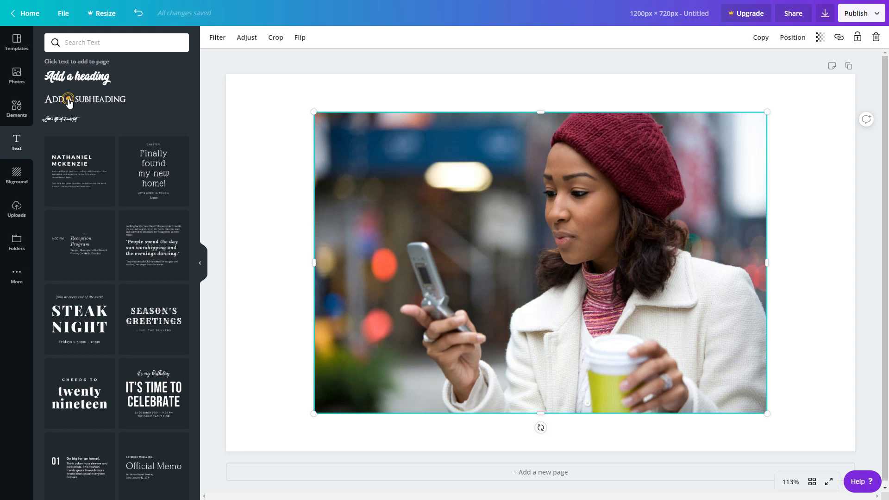
{"action": "left_click", "coordinate": [68, 100]}
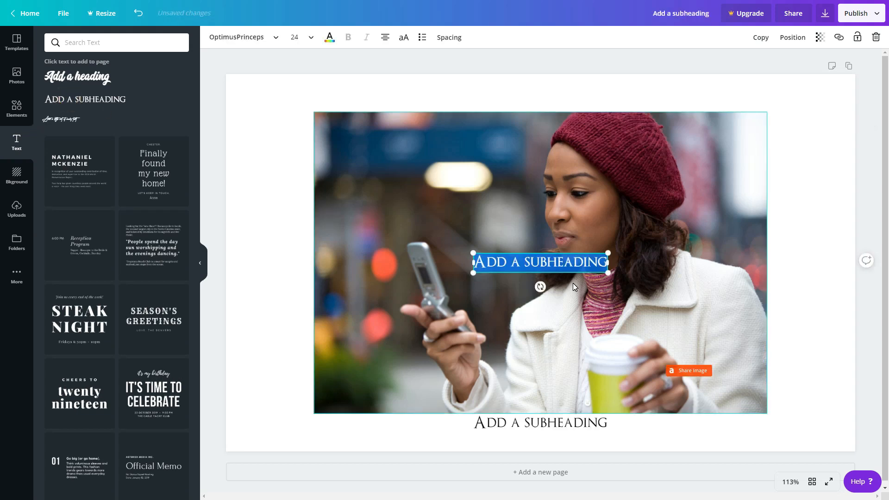
{"action": "type", "text": "How to Use Canva"}
{"action": "key", "text": "Return"}
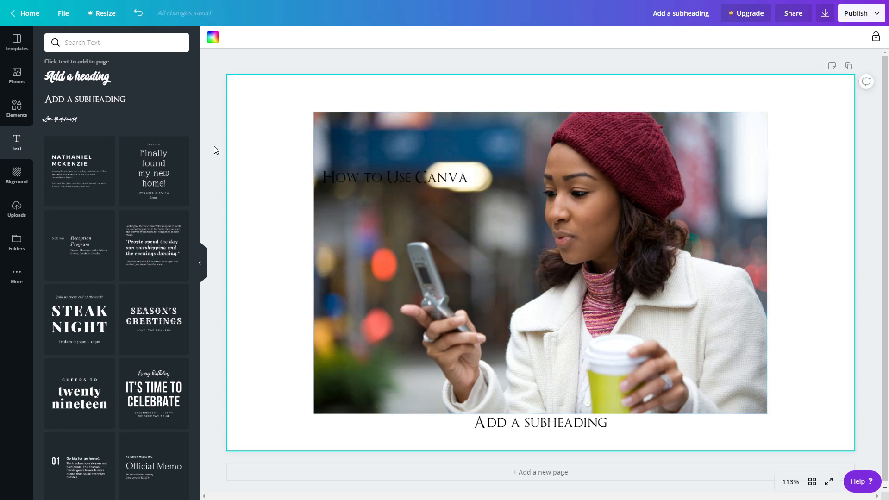
{"action": "left_click", "coordinate": [215, 150]}
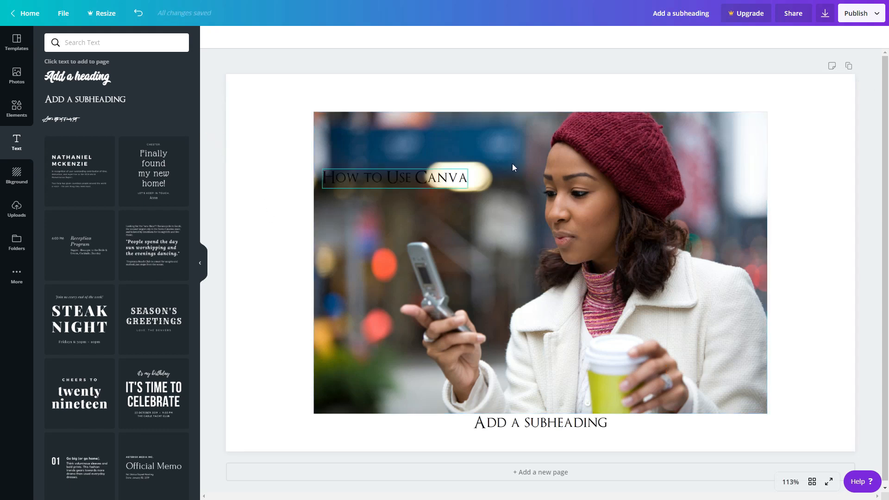
Step: Set the heading's font size to 48
{"action": "left_click", "coordinate": [390, 181]}
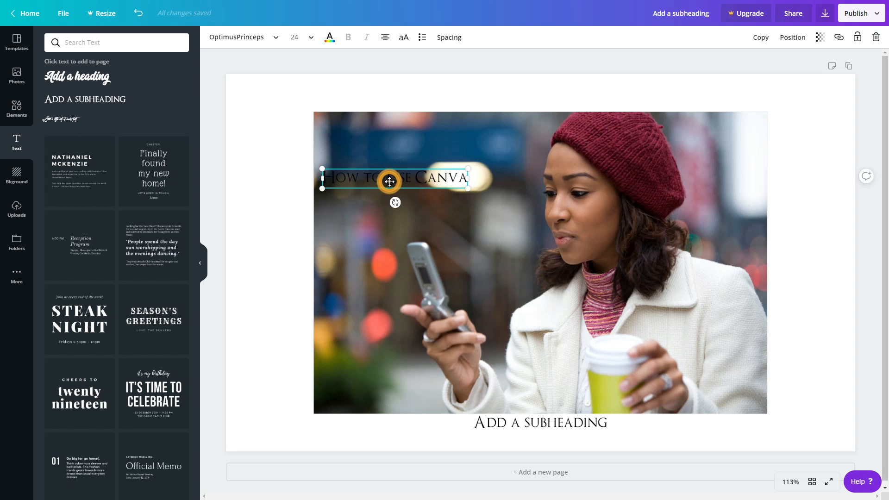
{"action": "left_click", "coordinate": [311, 41]}
{"action": "left_click", "coordinate": [306, 288]}
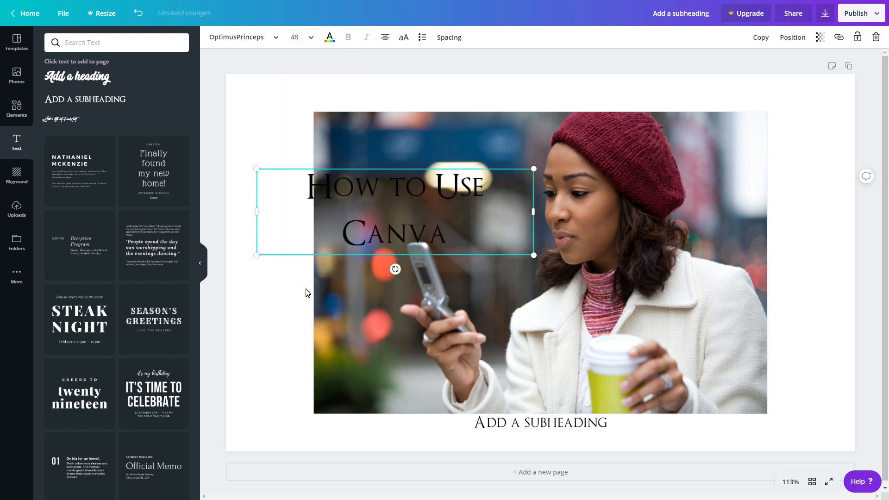
Step: Select all the heading text and change its colour to white
{"action": "left_click", "coordinate": [219, 149]}
{"action": "left_click_drag", "start_coordinate": [380, 186], "coordinate": [413, 190]}
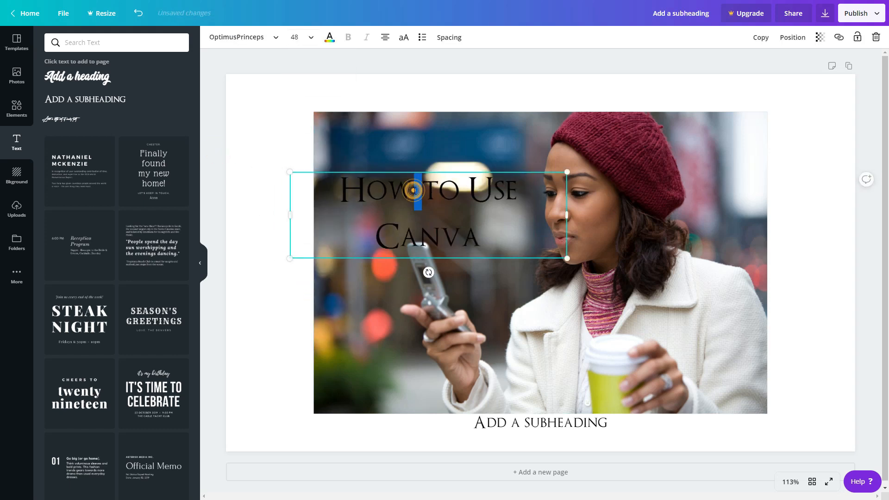
{"action": "key", "text": "ctrl+a"}
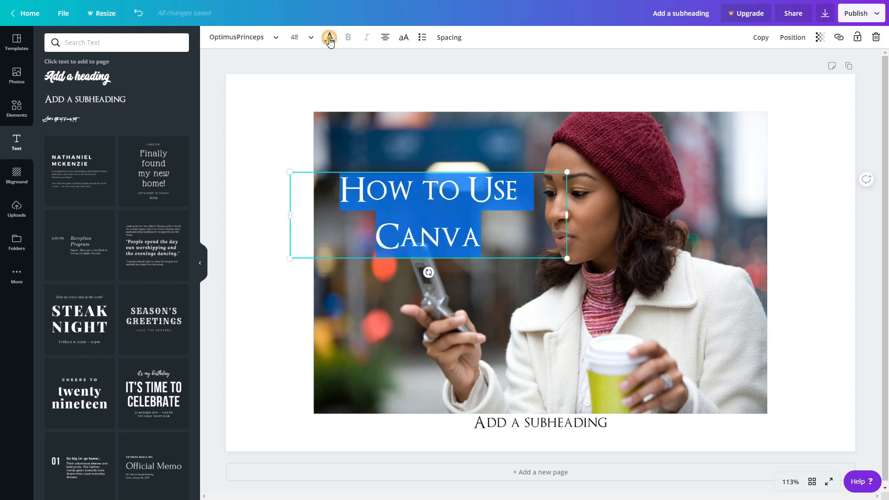
{"action": "left_click", "coordinate": [329, 40]}
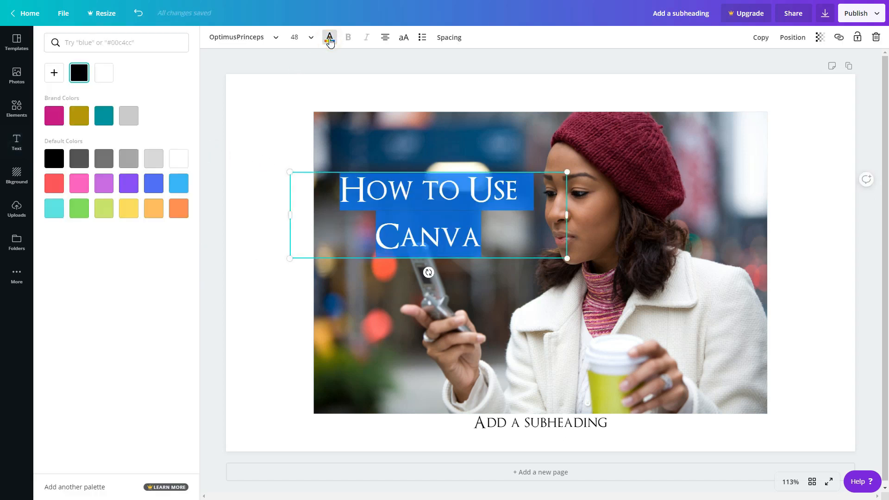
{"action": "left_click", "coordinate": [180, 163]}
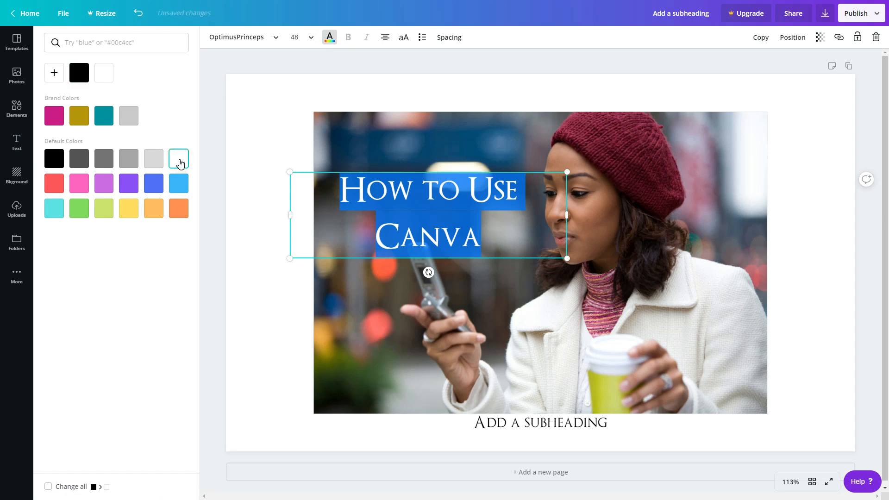
{"action": "left_click", "coordinate": [223, 77]}
{"action": "left_click", "coordinate": [394, 190]}
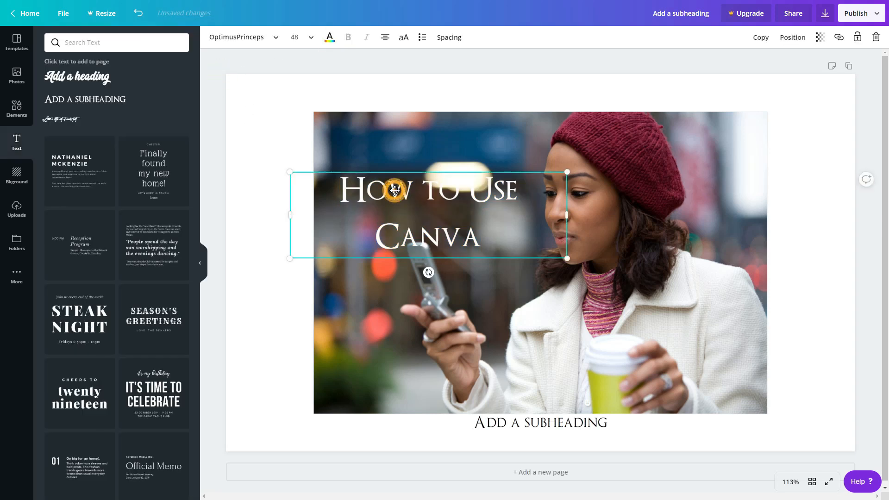
{"action": "left_click", "coordinate": [219, 259]}
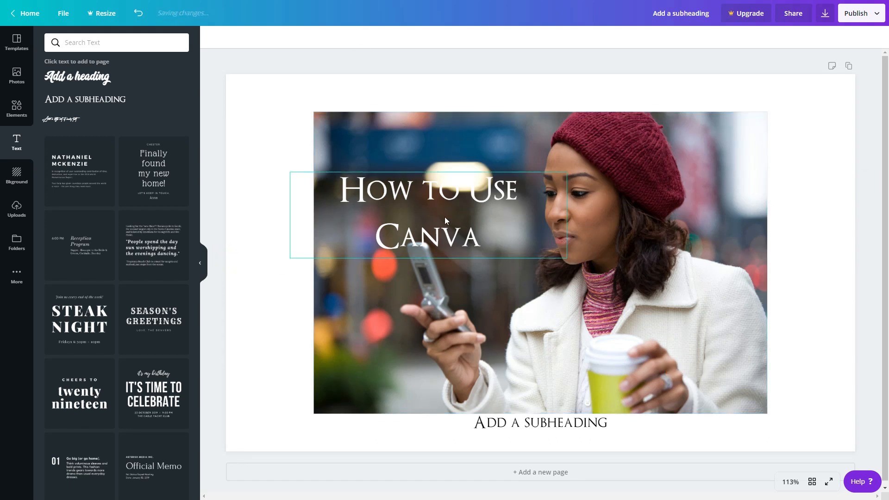
Step: Change the heading's font to Adumu Regular
{"action": "left_click", "coordinate": [383, 198]}
{"action": "triple_click", "coordinate": [375, 190]}
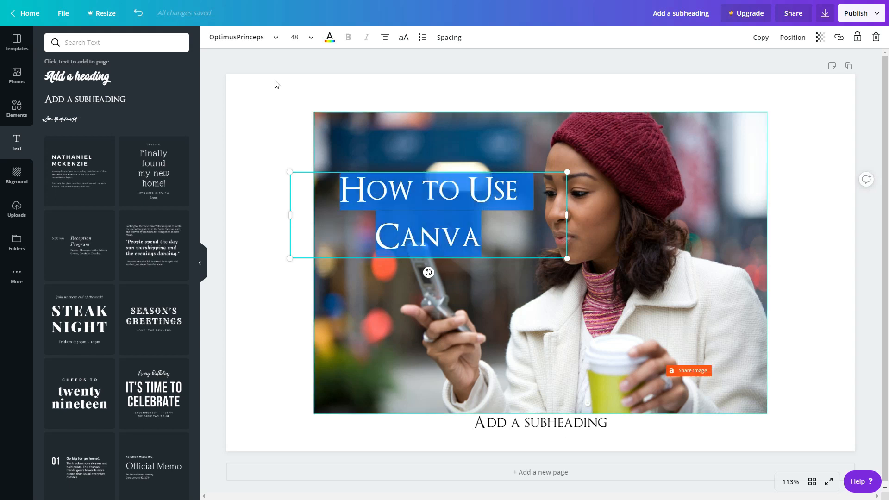
{"action": "left_click", "coordinate": [243, 42]}
{"action": "left_click", "coordinate": [243, 39]}
{"action": "left_click", "coordinate": [250, 36]}
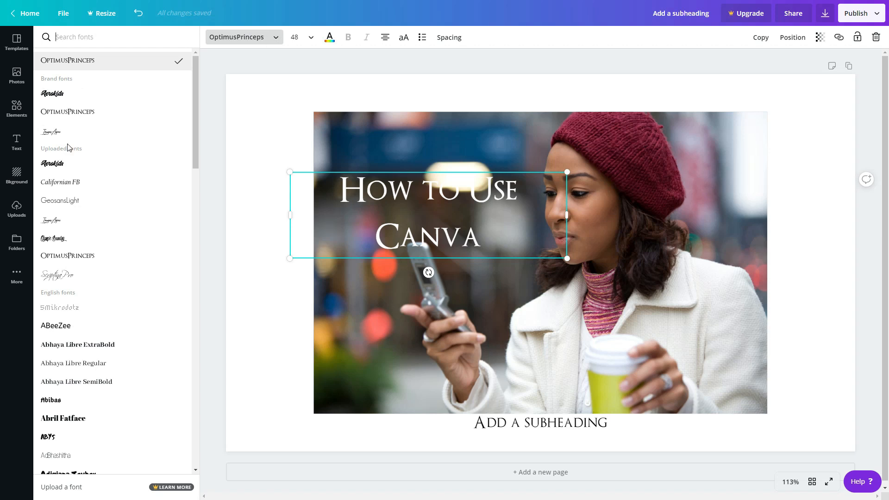
{"action": "scroll", "coordinate": [116, 208], "scroll_direction": "down", "scroll_amount": 5}
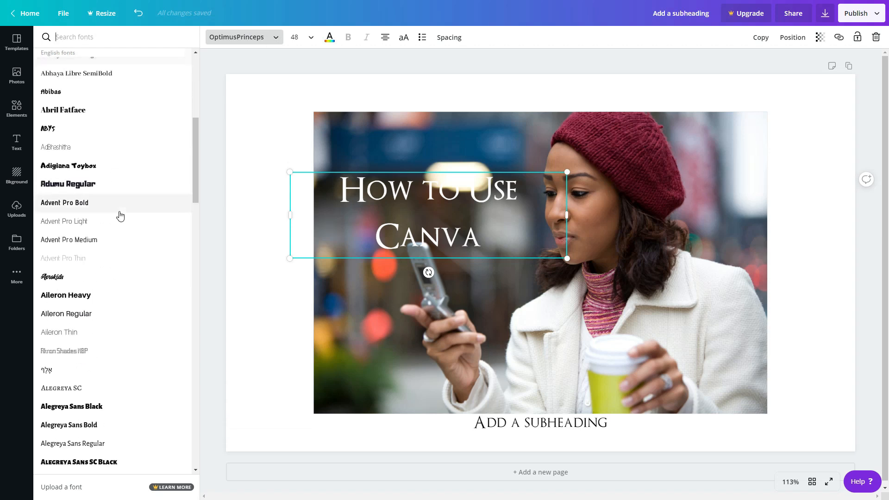
{"action": "left_click", "coordinate": [66, 188]}
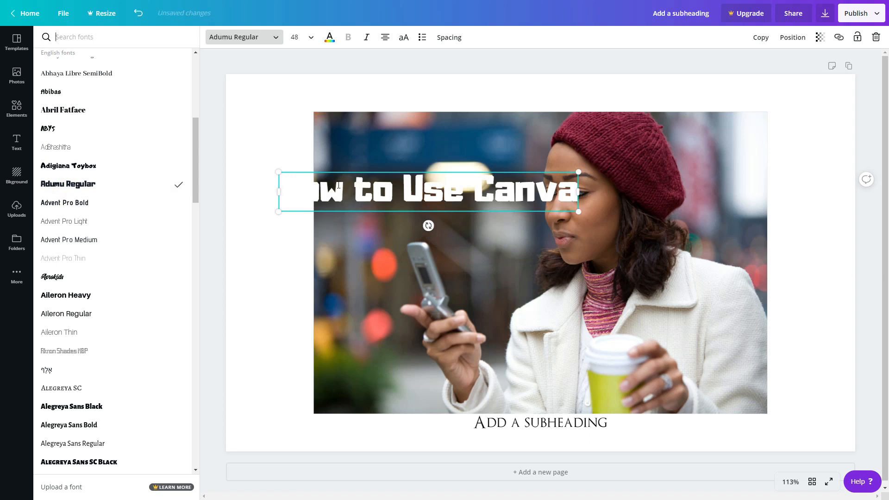
Step: Change the heading's font to Archivo Black
{"action": "scroll", "coordinate": [107, 235], "scroll_direction": "down", "scroll_amount": 8}
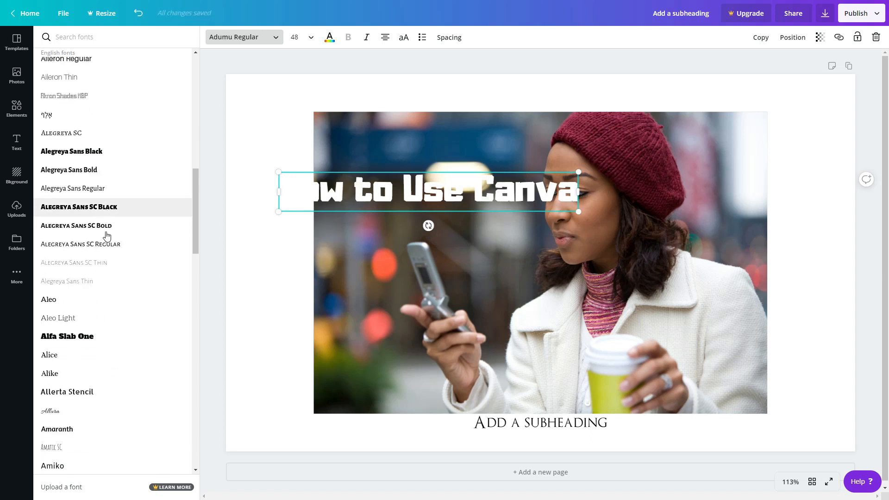
{"action": "scroll", "coordinate": [106, 235], "scroll_direction": "down", "scroll_amount": 9}
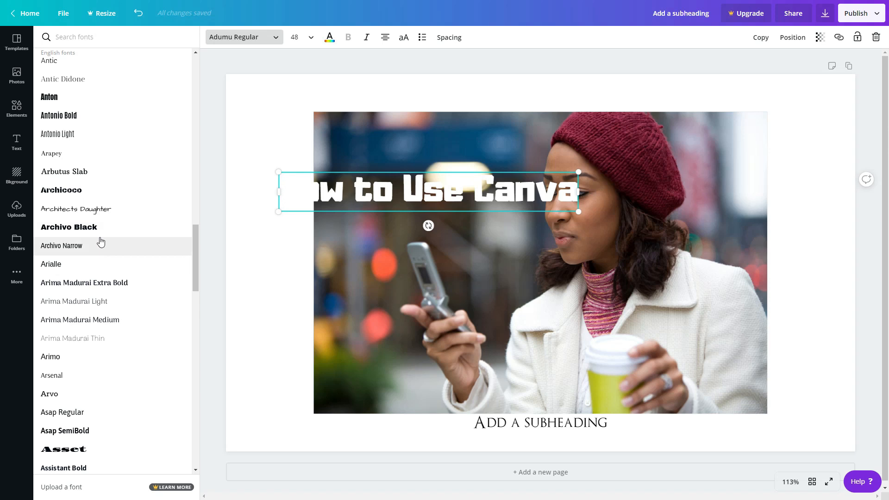
{"action": "left_click", "coordinate": [100, 231]}
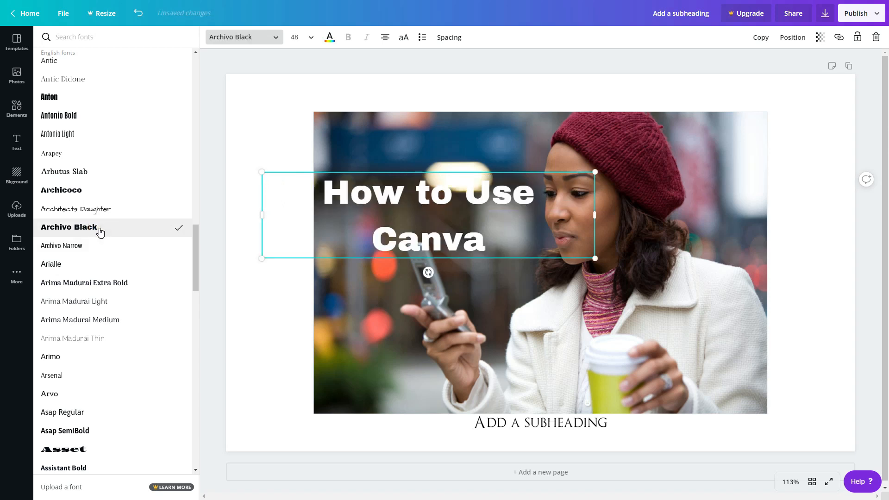
Step: Change the heading's font to Asset
{"action": "scroll", "coordinate": [107, 273], "scroll_direction": "down", "scroll_amount": 3}
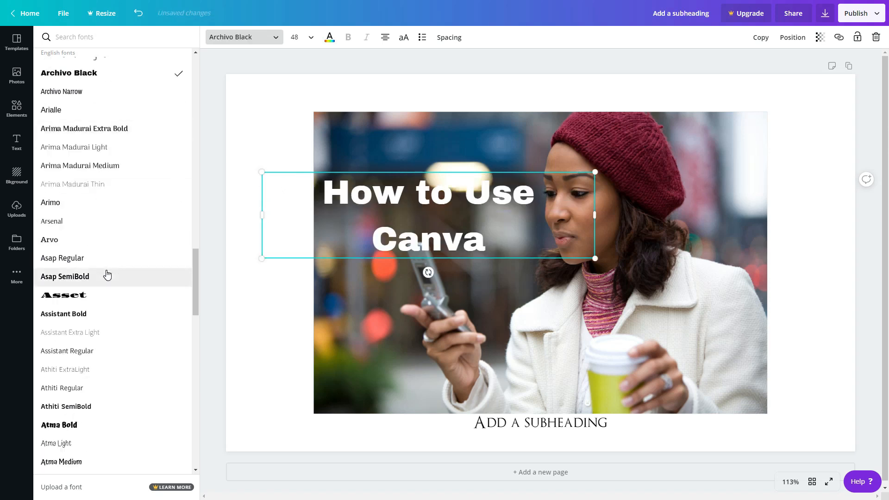
{"action": "left_click", "coordinate": [94, 300]}
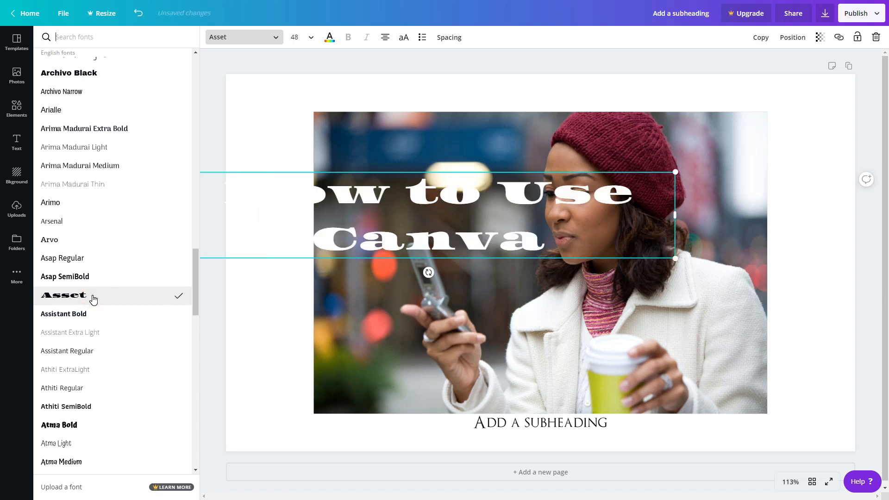
{"action": "scroll", "coordinate": [92, 299], "scroll_direction": "down", "scroll_amount": 8}
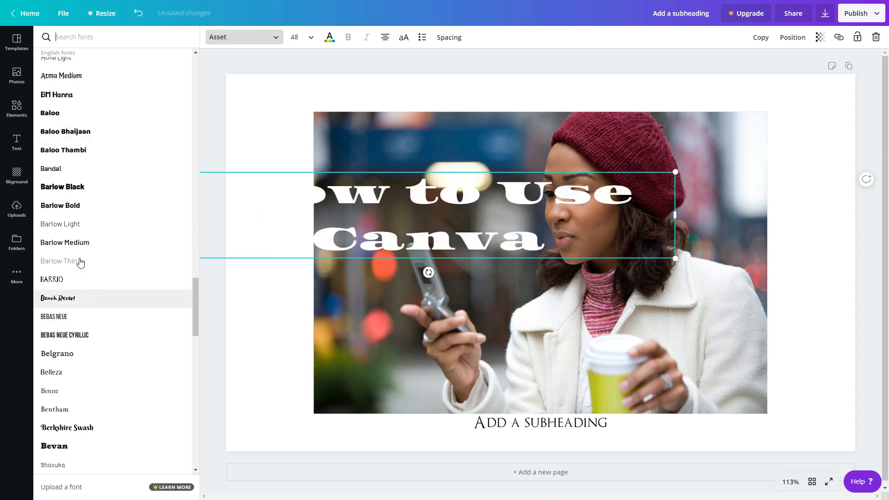
Step: Change the heading's font to Barlow Black and shift the heading slightly to the right
{"action": "left_click", "coordinate": [65, 195]}
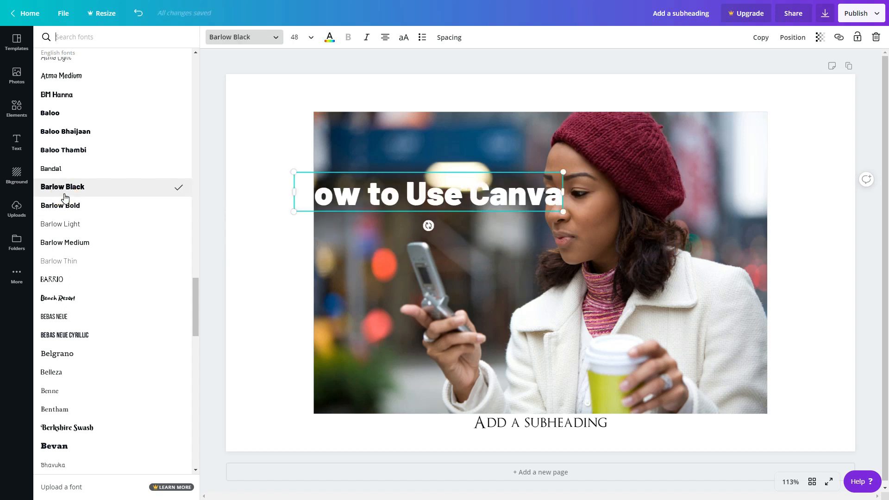
{"action": "left_click", "coordinate": [228, 209]}
{"action": "left_click_drag", "start_coordinate": [431, 204], "coordinate": [459, 204]}
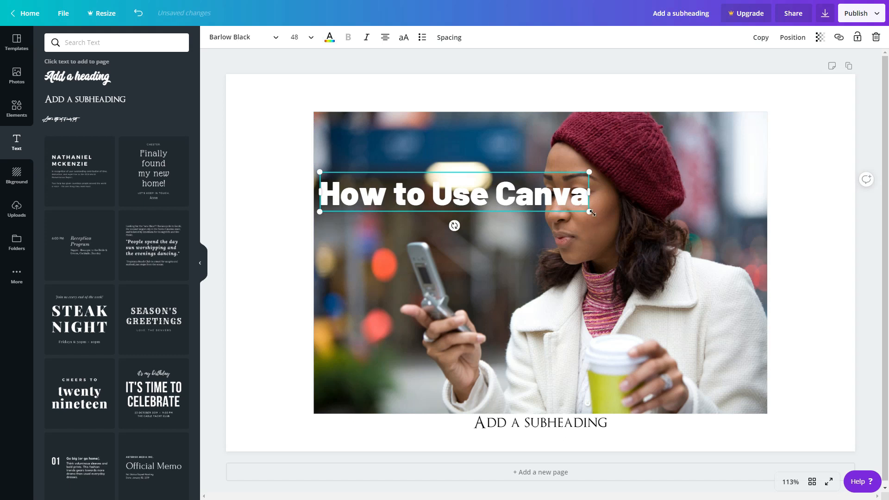
Step: Break the heading into two lines after "How to"
{"action": "double_click", "coordinate": [524, 200]}
{"action": "left_click", "coordinate": [495, 197]}
{"action": "left_click", "coordinate": [438, 195]}
{"action": "key", "text": "Return"}
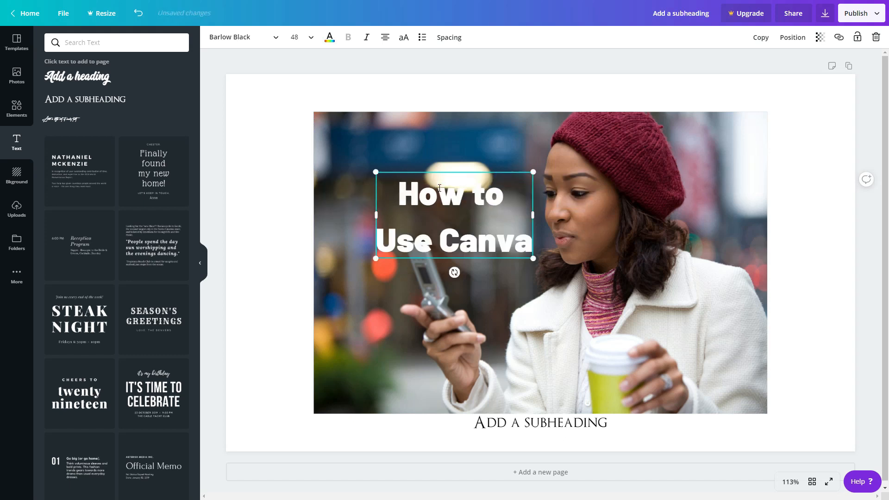
Step: Set the heading's font size to 72 and reposition the heading over the photo's left side
{"action": "left_click", "coordinate": [260, 190]}
{"action": "left_click_drag", "start_coordinate": [464, 213], "coordinate": [414, 194]}
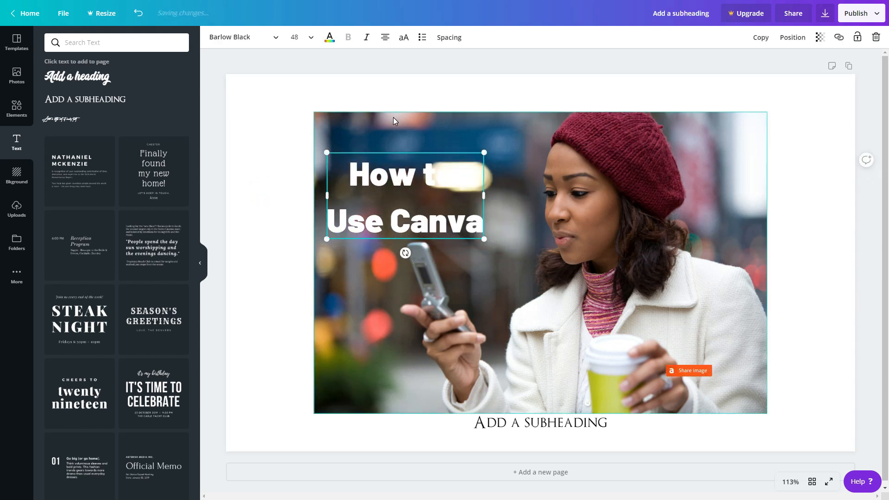
{"action": "key", "text": "ctrl+a"}
{"action": "left_click", "coordinate": [306, 37]}
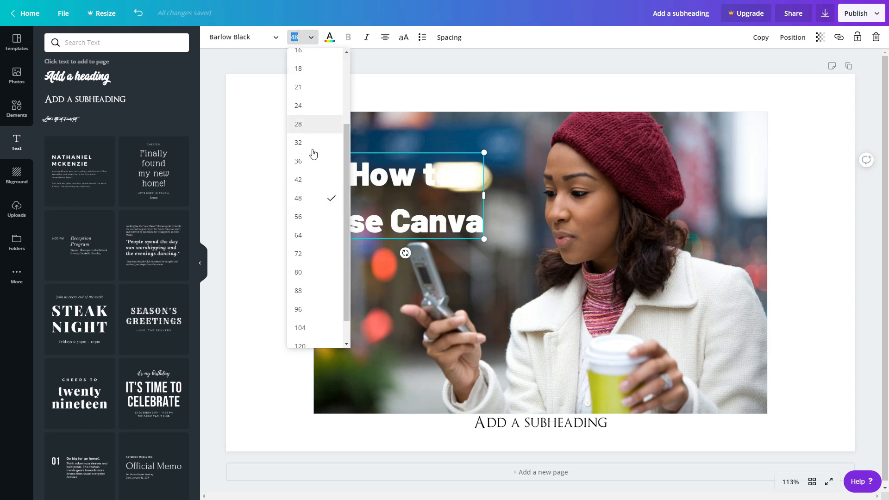
{"action": "left_click", "coordinate": [315, 255]}
{"action": "left_click", "coordinate": [238, 270]}
{"action": "left_click_drag", "start_coordinate": [400, 218], "coordinate": [435, 229]}
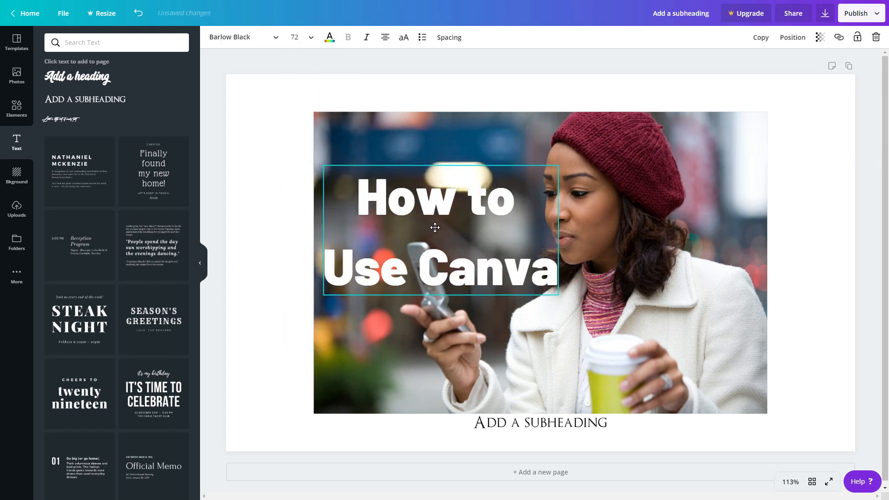
{"action": "left_click", "coordinate": [268, 176]}
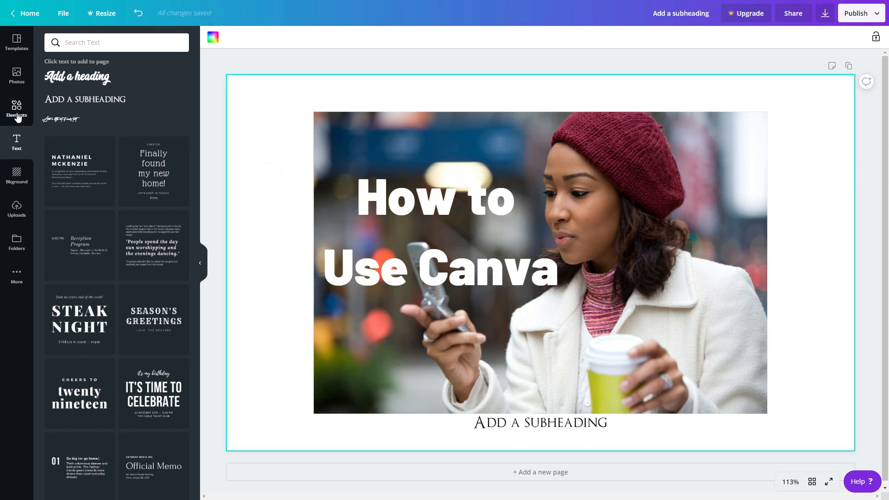
{"action": "left_click", "coordinate": [16, 106]}
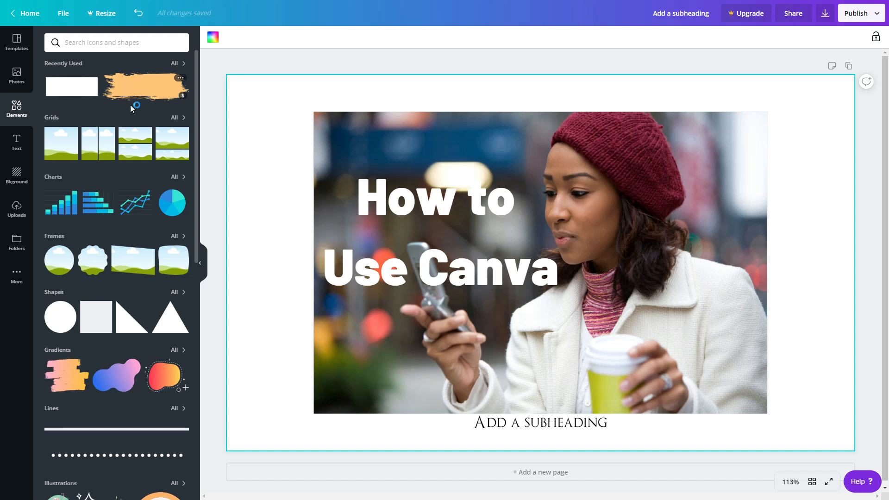
{"action": "scroll", "coordinate": [116, 382], "scroll_direction": "down", "scroll_amount": 10}
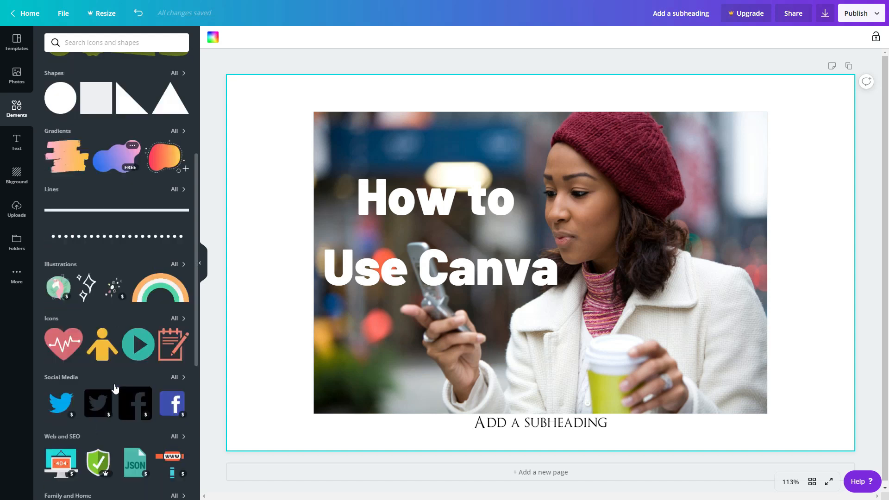
{"action": "scroll", "coordinate": [113, 368], "scroll_direction": "up", "scroll_amount": 10}
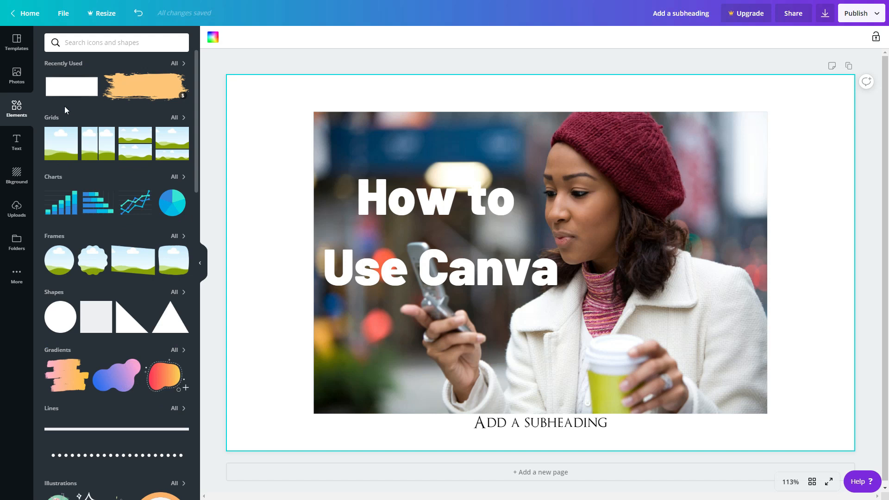
{"action": "left_click", "coordinate": [65, 89]}
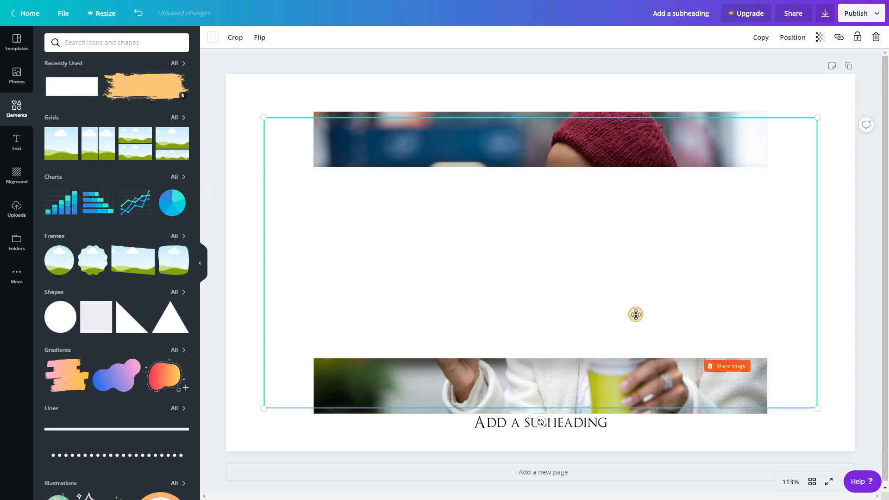
{"action": "left_click_drag", "start_coordinate": [816, 118], "coordinate": [523, 195]}
{"action": "left_click_drag", "start_coordinate": [449, 319], "coordinate": [476, 223]}
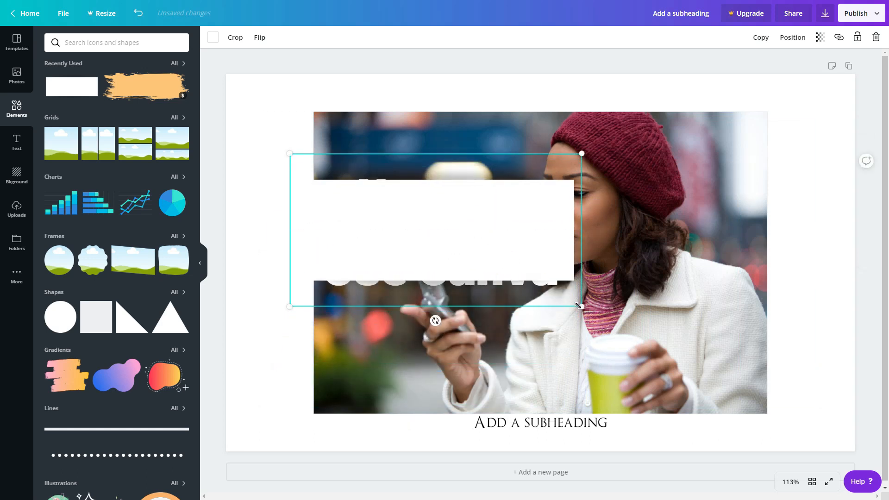
{"action": "left_click_drag", "start_coordinate": [588, 316], "coordinate": [634, 320]}
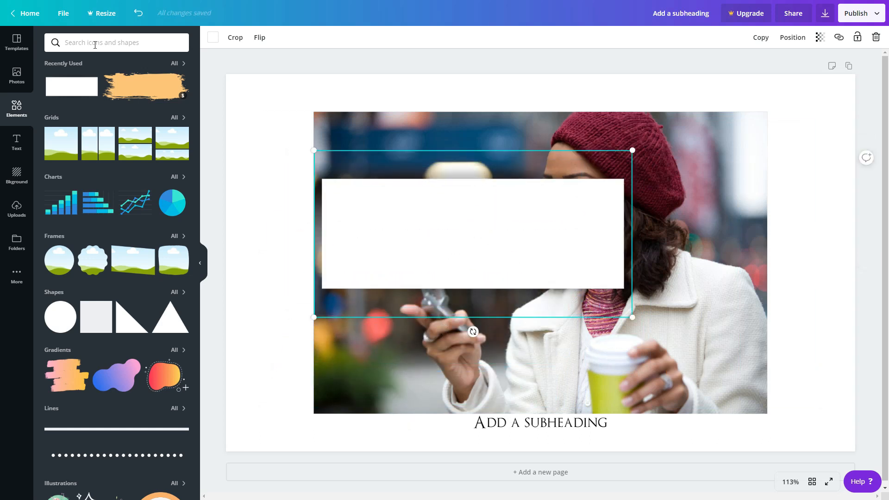
{"action": "key", "text": "Delete"}
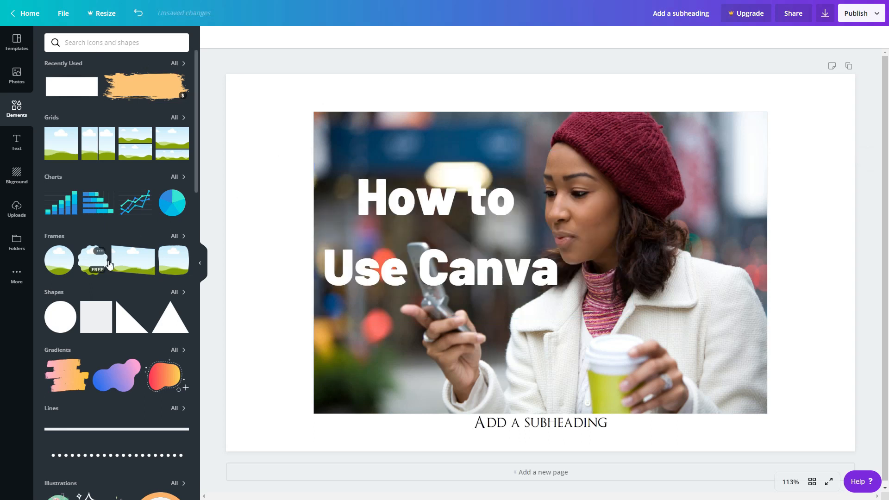
Step: Add a right-triangle shape and move it to the photo's left edge
{"action": "left_click", "coordinate": [125, 327]}
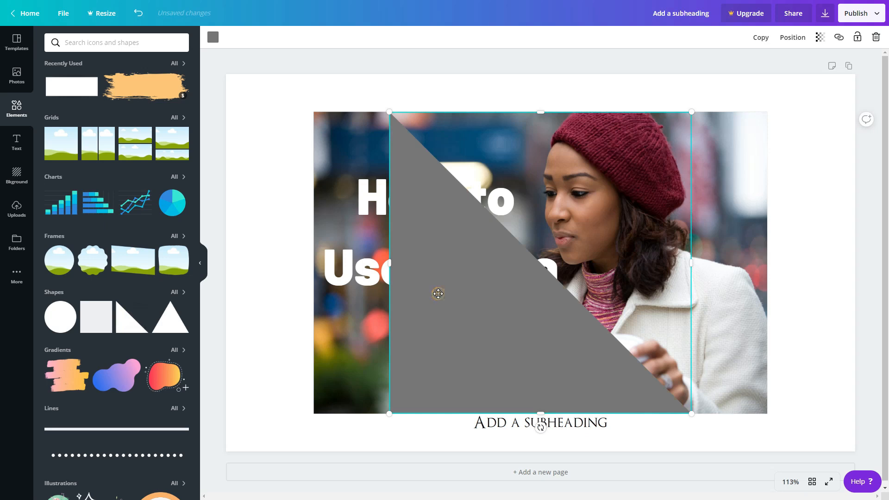
{"action": "left_click_drag", "start_coordinate": [474, 294], "coordinate": [385, 301]}
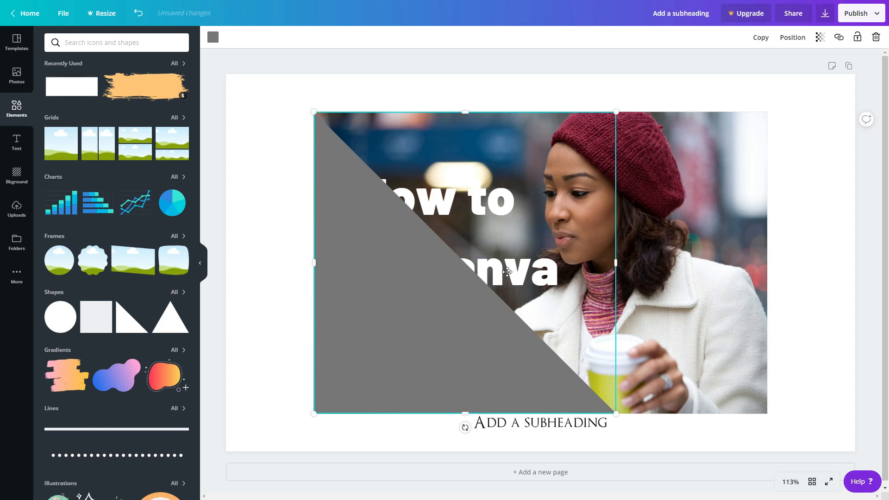
{"action": "left_click", "coordinate": [796, 40]}
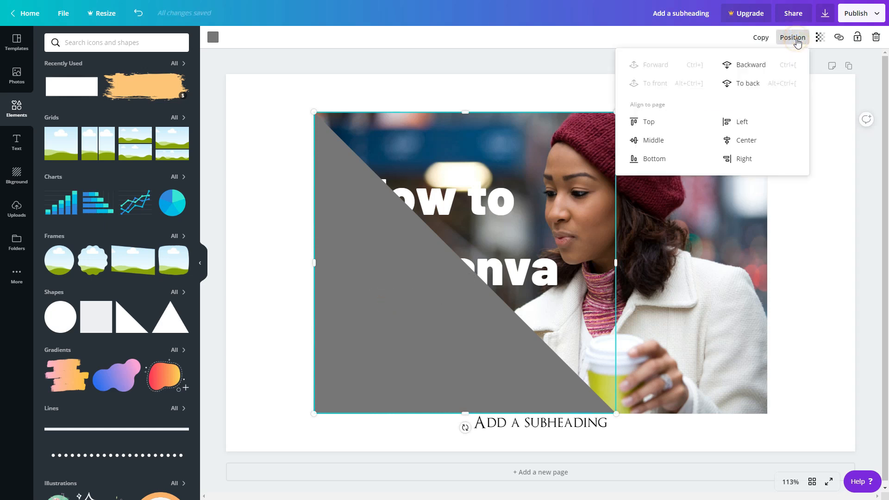
{"action": "left_click", "coordinate": [350, 242]}
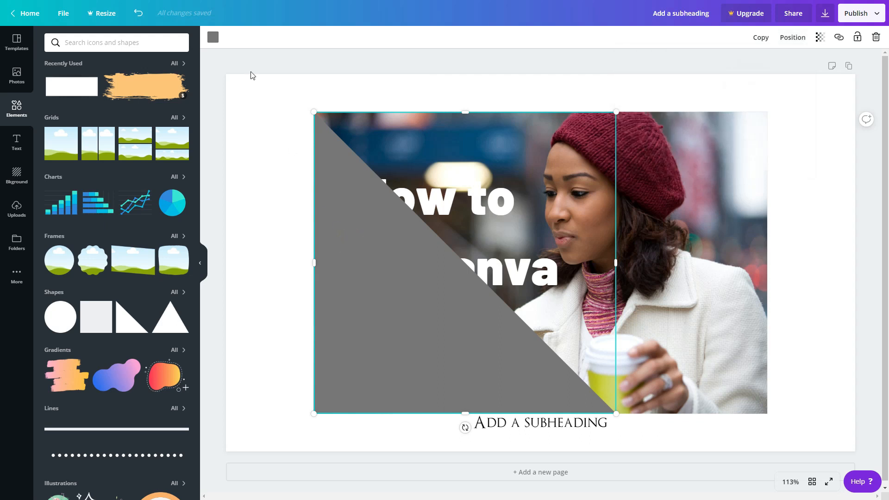
Step: Change the triangle's colour to yellow
{"action": "left_click", "coordinate": [212, 40]}
{"action": "left_click", "coordinate": [55, 117]}
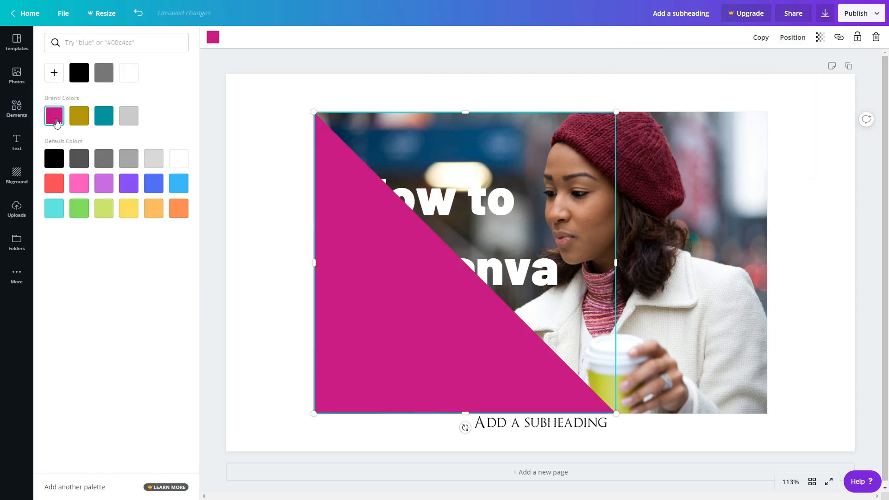
{"action": "left_click", "coordinate": [130, 210]}
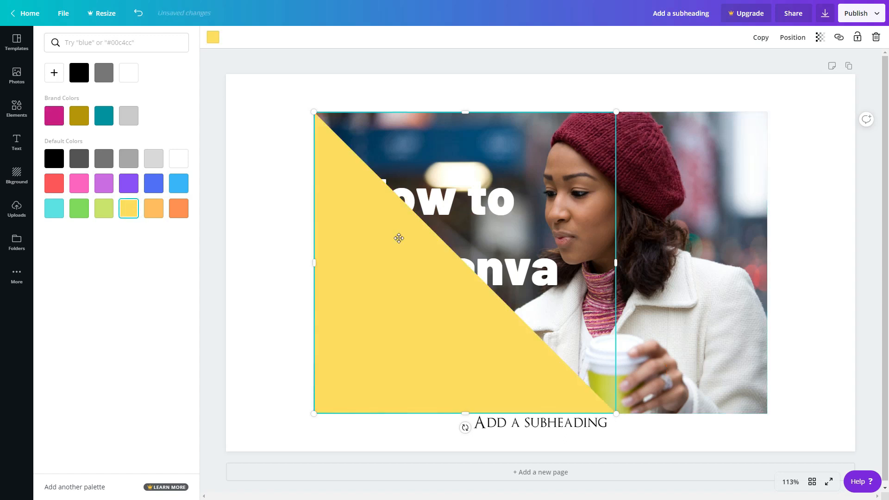
Step: Enlarge the triangle and shift it upward so it covers the photo's left half
{"action": "left_click", "coordinate": [249, 256]}
{"action": "left_click", "coordinate": [465, 357]}
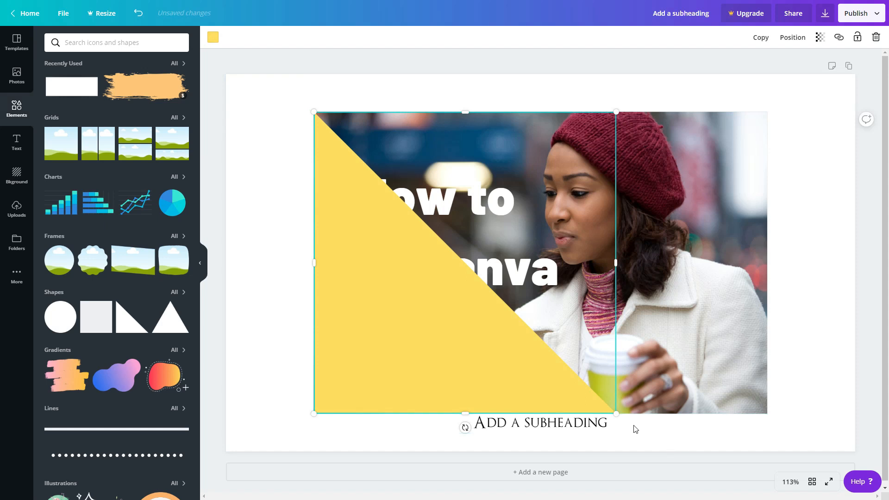
{"action": "left_click_drag", "start_coordinate": [616, 412], "coordinate": [662, 458]}
{"action": "left_click_drag", "start_coordinate": [519, 413], "coordinate": [518, 368]}
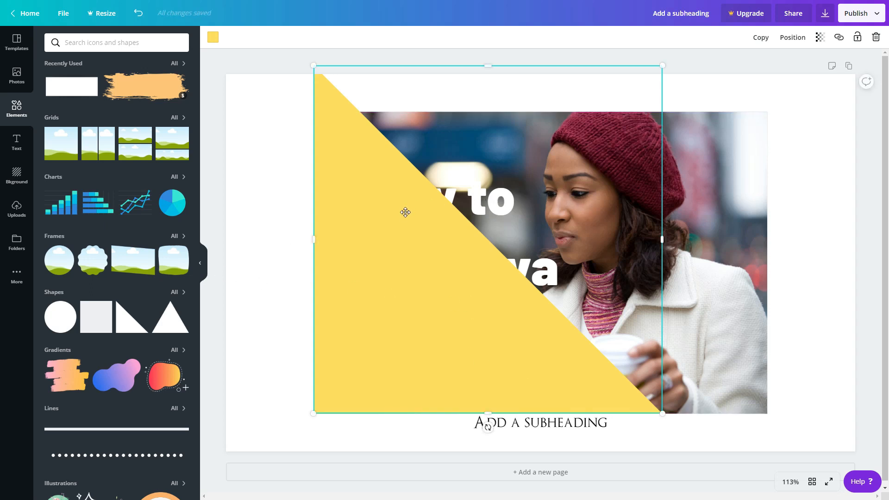
Step: Align the triangle to the top of the page
{"action": "left_click", "coordinate": [813, 190]}
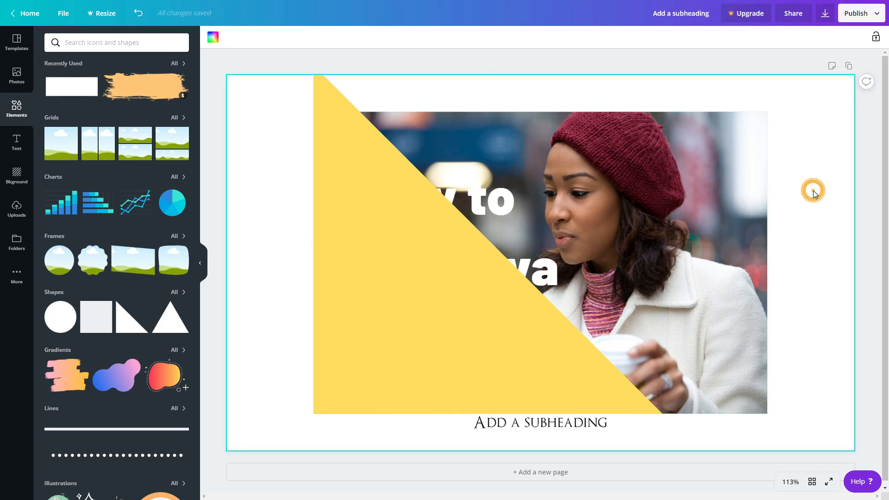
{"action": "left_click", "coordinate": [472, 197]}
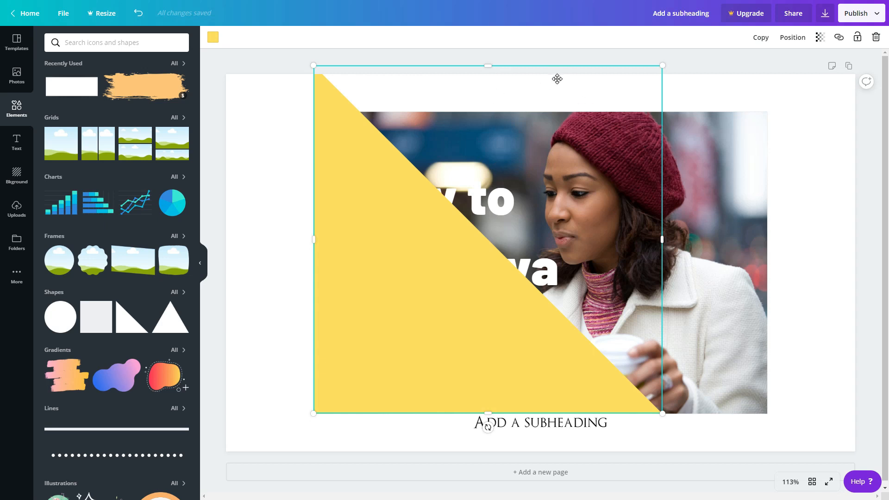
{"action": "left_click", "coordinate": [795, 39]}
{"action": "left_click", "coordinate": [795, 38]}
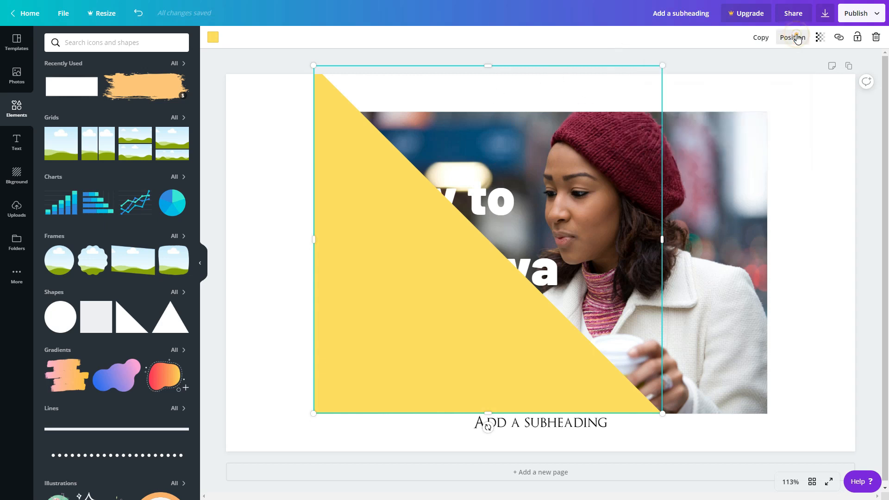
{"action": "left_click", "coordinate": [798, 38]}
{"action": "left_click", "coordinate": [693, 127]}
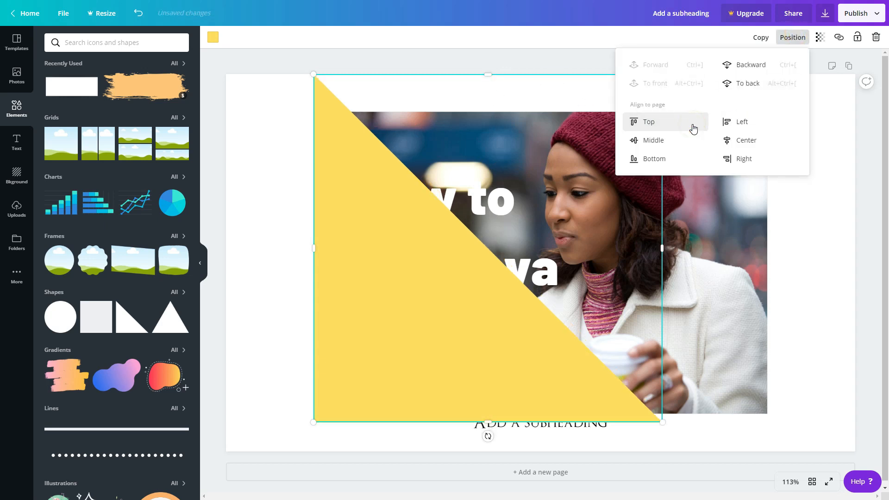
{"action": "left_click", "coordinate": [532, 199]}
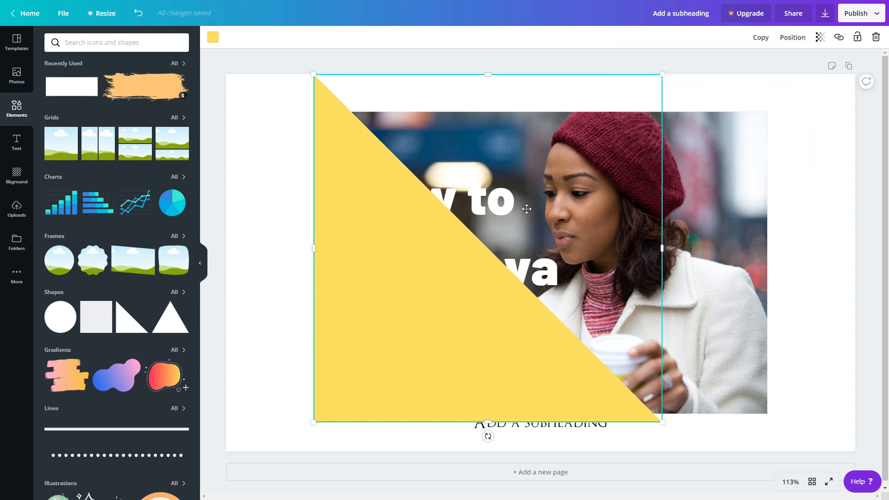
Step: Move the triangle backward so the heading sits in front of it
{"action": "left_click", "coordinate": [790, 37]}
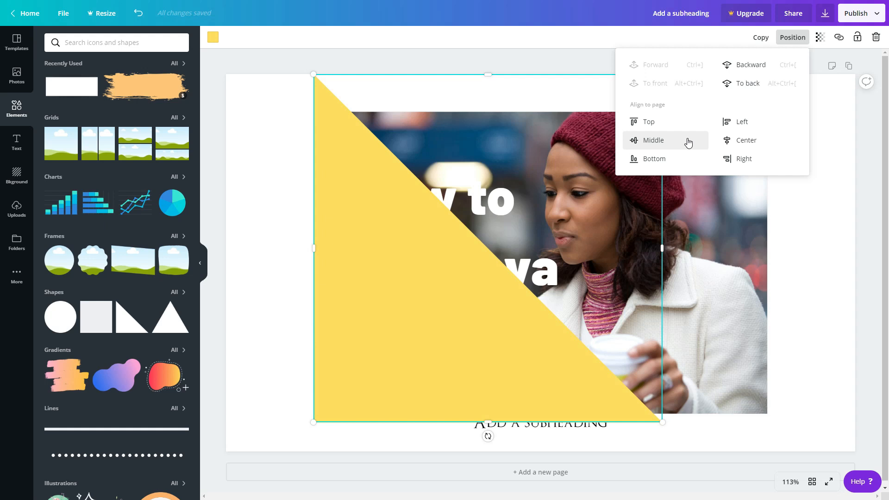
{"action": "left_click", "coordinate": [760, 67]}
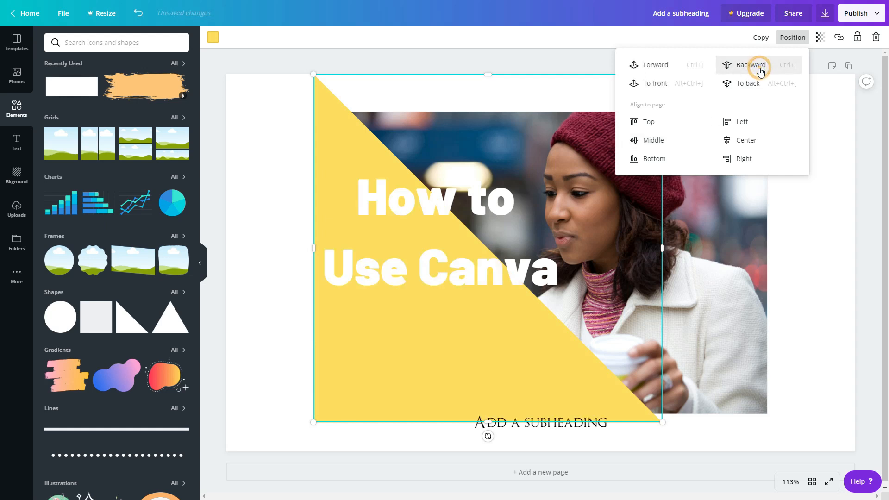
{"action": "left_click", "coordinate": [856, 261]}
Step: Move the heading down into the lower-left part of the triangle
{"action": "left_click", "coordinate": [271, 211]}
{"action": "left_click_drag", "start_coordinate": [397, 214], "coordinate": [407, 328]}
{"action": "left_click", "coordinate": [407, 327]}
Step: Remove the subheading text from beneath the photo
{"action": "left_click", "coordinate": [555, 423]}
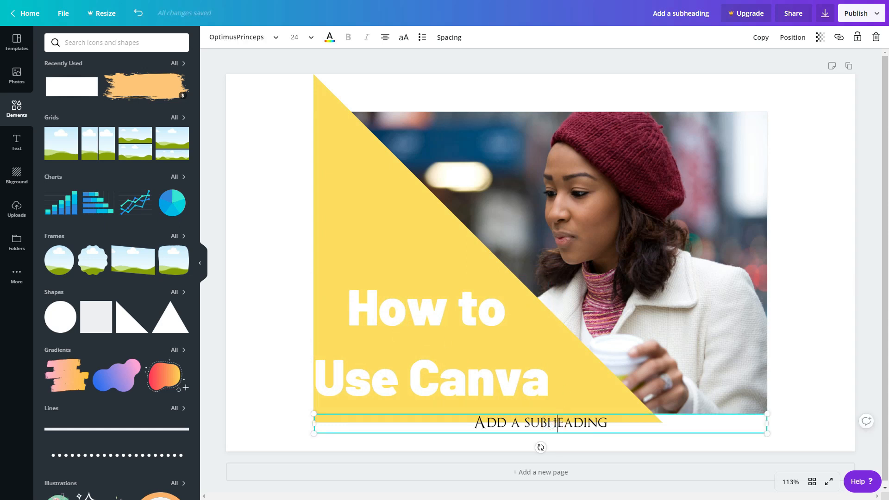
{"action": "key", "text": "Delete"}
{"action": "left_click", "coordinate": [804, 425]}
{"action": "left_click", "coordinate": [742, 432]}
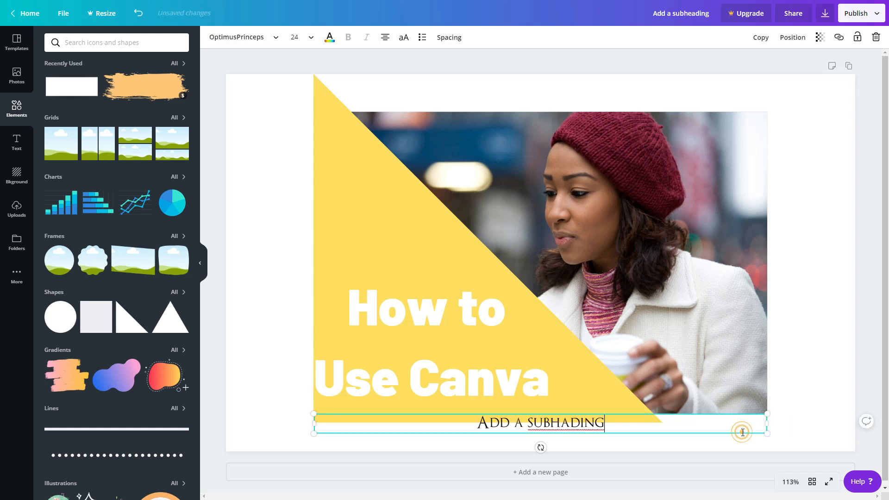
{"action": "left_click", "coordinate": [686, 414]}
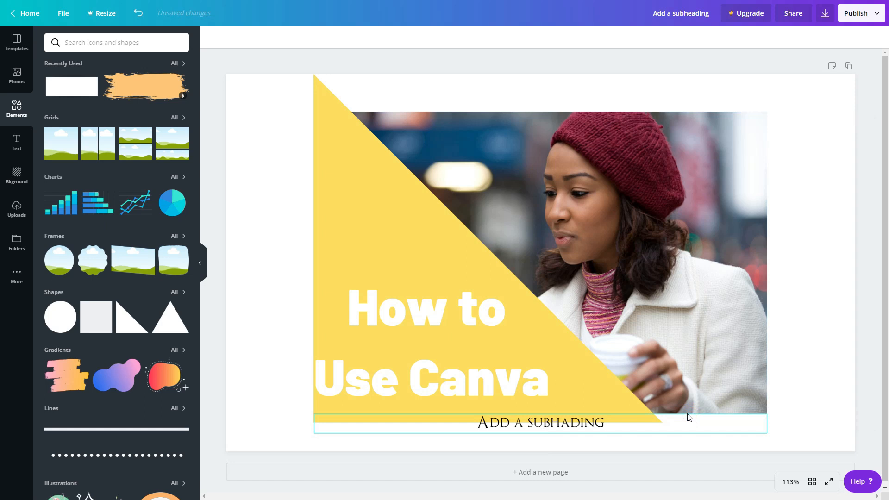
{"action": "left_click", "coordinate": [647, 426]}
{"action": "double_click", "coordinate": [596, 421]}
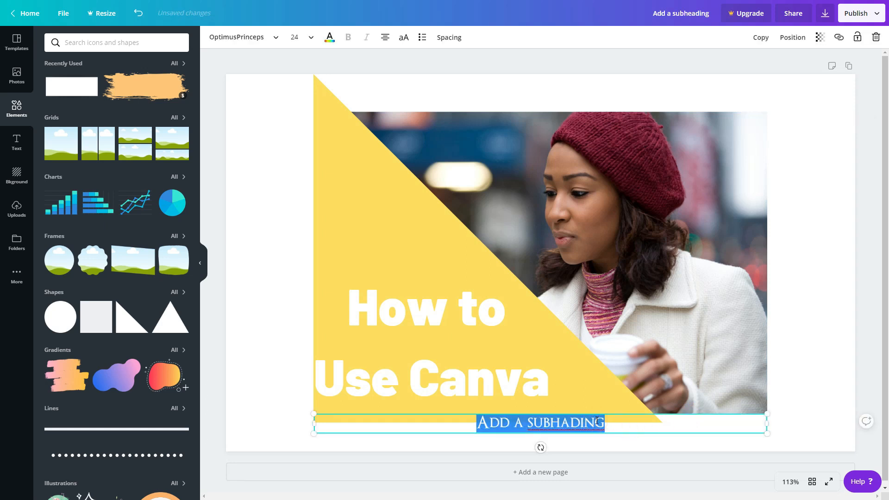
{"action": "key", "text": "BackSpace"}
{"action": "left_click", "coordinate": [860, 226]}
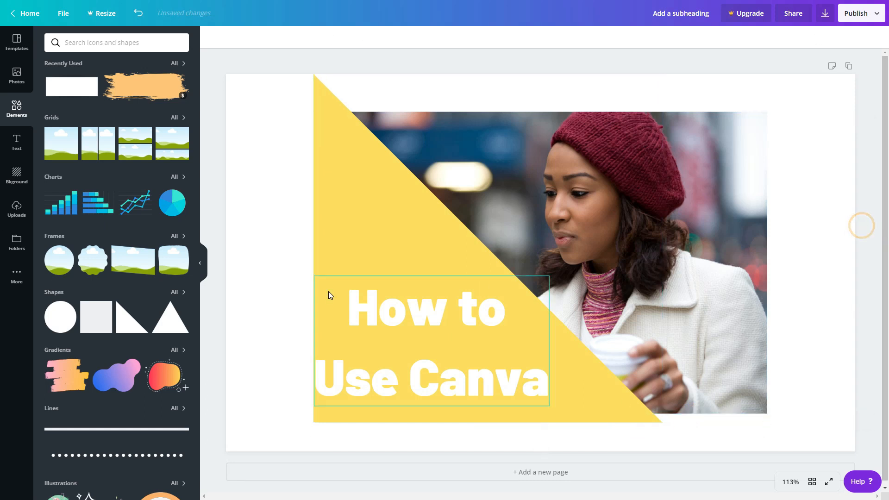
Step: Left-align the heading text and change its colour to black
{"action": "left_click", "coordinate": [377, 324]}
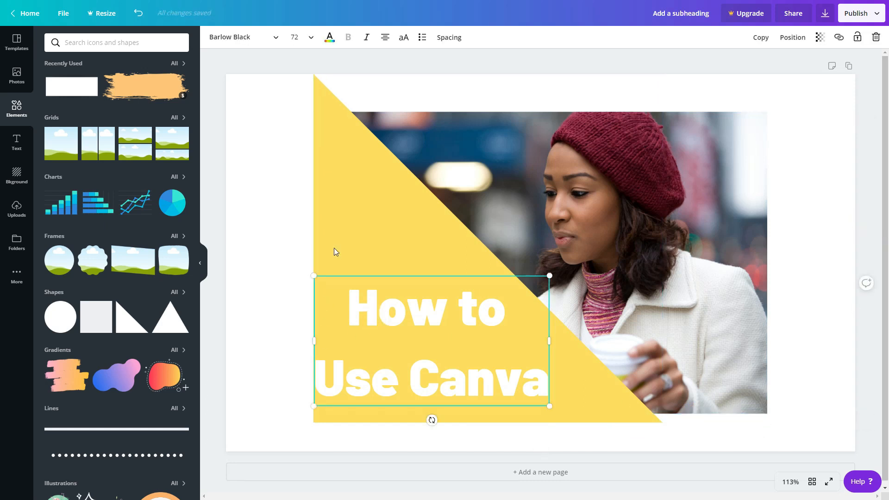
{"action": "left_click", "coordinate": [385, 39]}
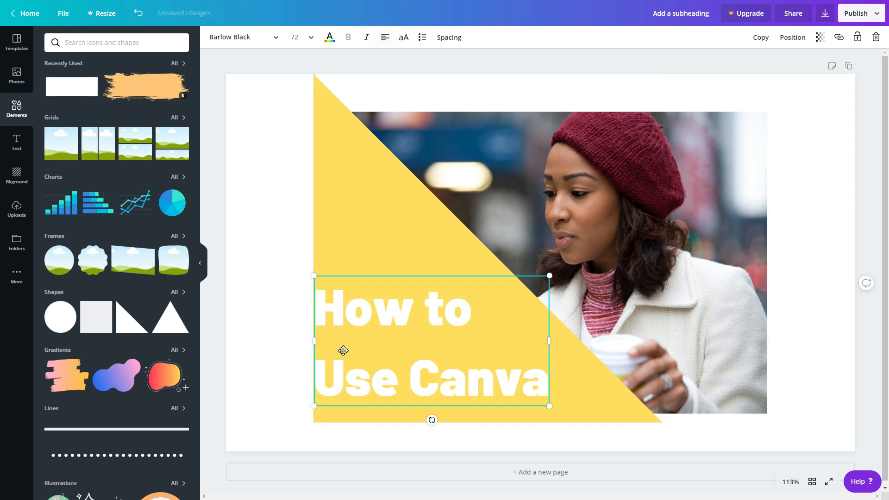
{"action": "left_click", "coordinate": [330, 38]}
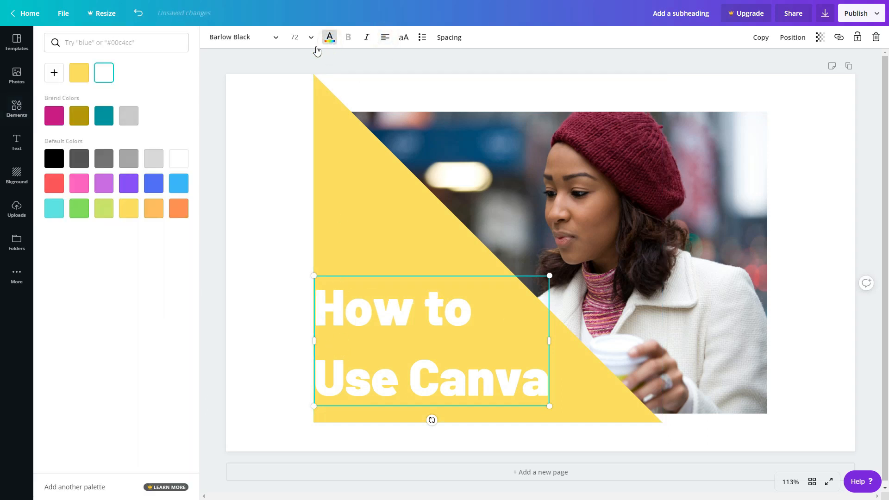
{"action": "left_click", "coordinate": [54, 160]}
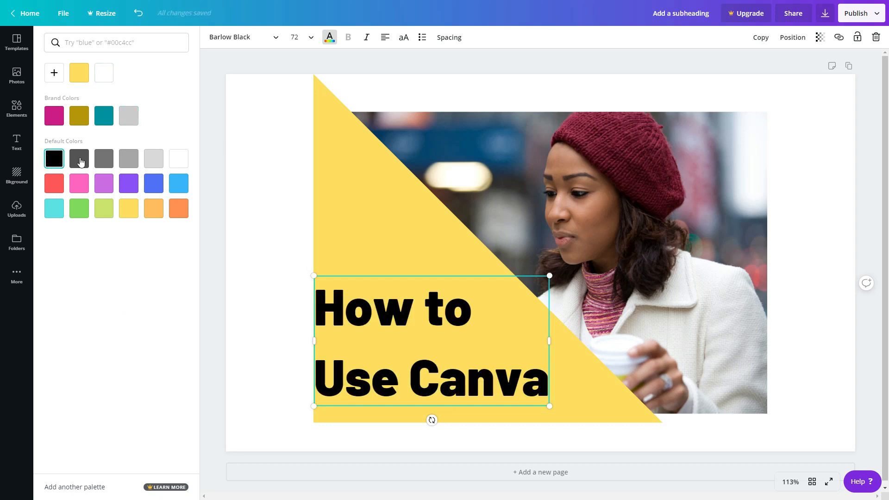
Step: Rebreak the heading into three lines: "How", "to Use" and "Canva"
{"action": "double_click", "coordinate": [412, 309]}
{"action": "left_click", "coordinate": [427, 308]}
{"action": "key", "text": "Return"}
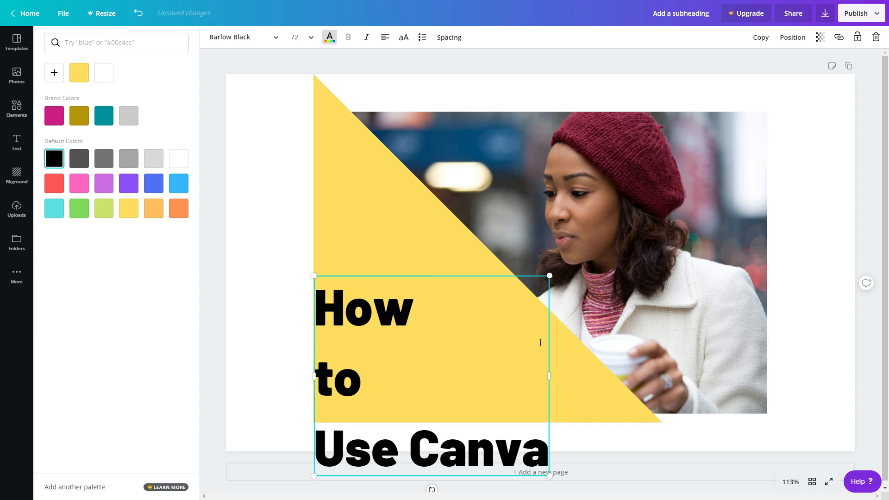
{"action": "left_click", "coordinate": [399, 383]}
{"action": "key", "text": "Delete"}
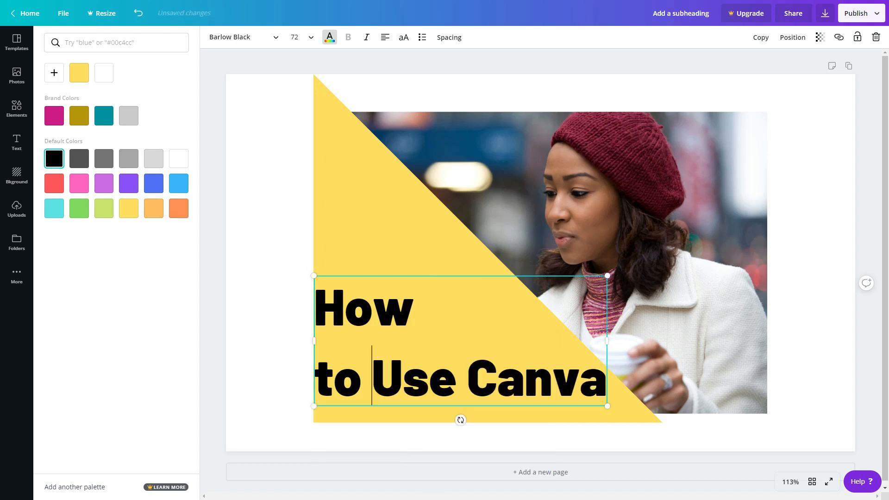
{"action": "left_click", "coordinate": [461, 377]}
{"action": "key", "text": "Return"}
Step: Set the word "Canva" to font size 144 and move the heading up to fit on the page
{"action": "double_click", "coordinate": [382, 456]}
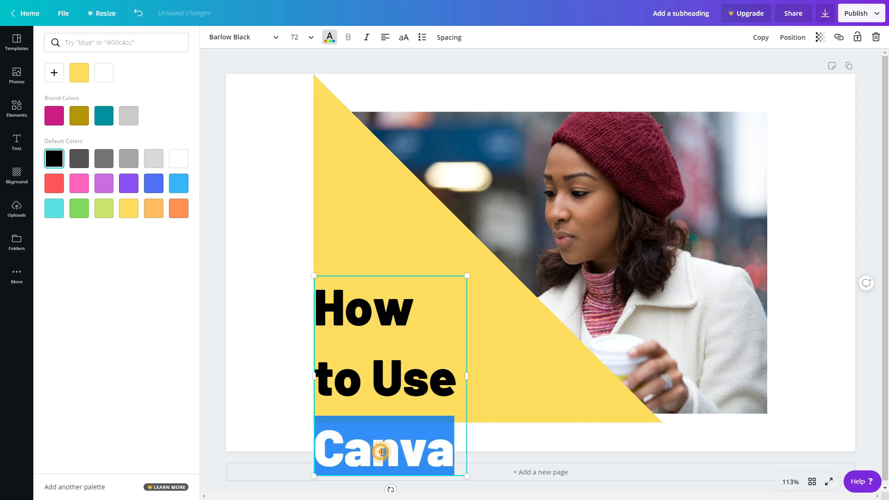
{"action": "left_click", "coordinate": [295, 37]}
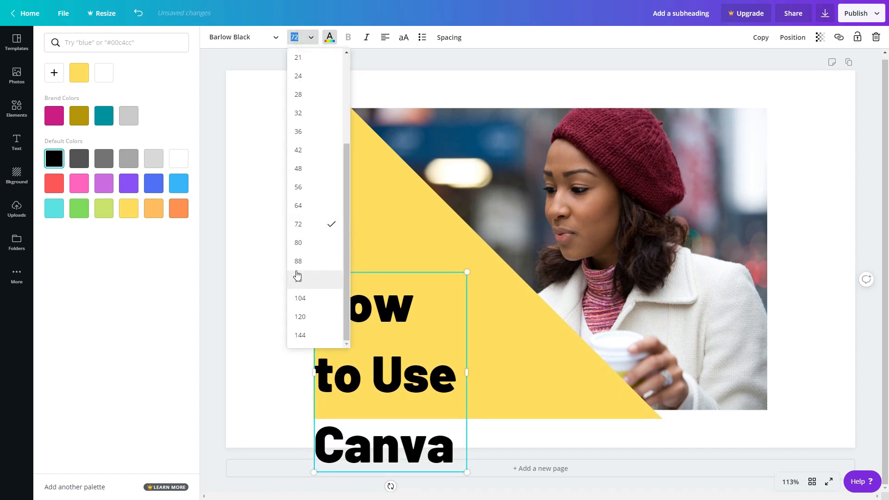
{"action": "left_click", "coordinate": [299, 298]}
{"action": "left_click", "coordinate": [311, 41]}
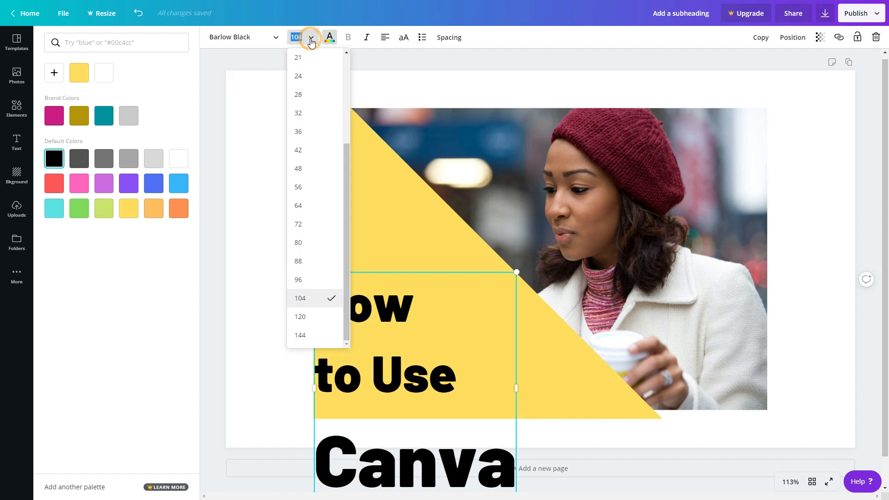
{"action": "left_click", "coordinate": [302, 335]}
{"action": "left_click", "coordinate": [277, 328]}
{"action": "left_click_drag", "start_coordinate": [367, 328], "coordinate": [368, 205]}
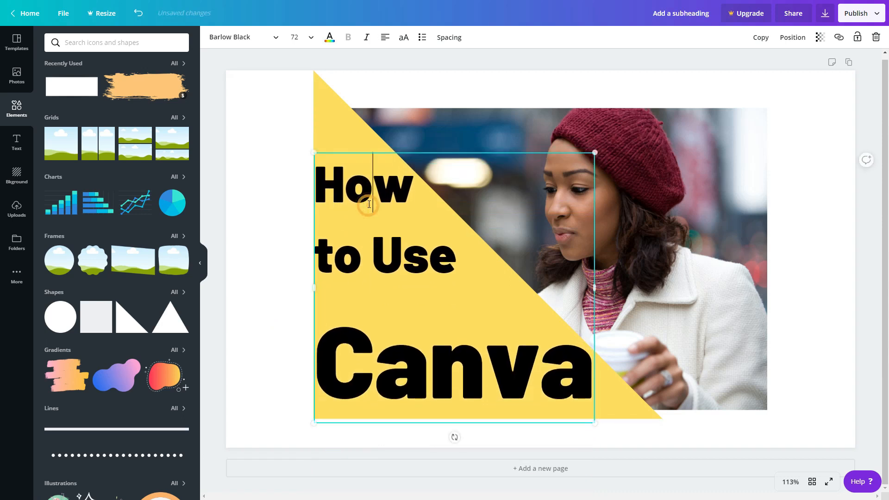
Step: Try colouring the word "Canva" teal, then set it back to black
{"action": "double_click", "coordinate": [357, 362]}
{"action": "left_click", "coordinate": [329, 38]}
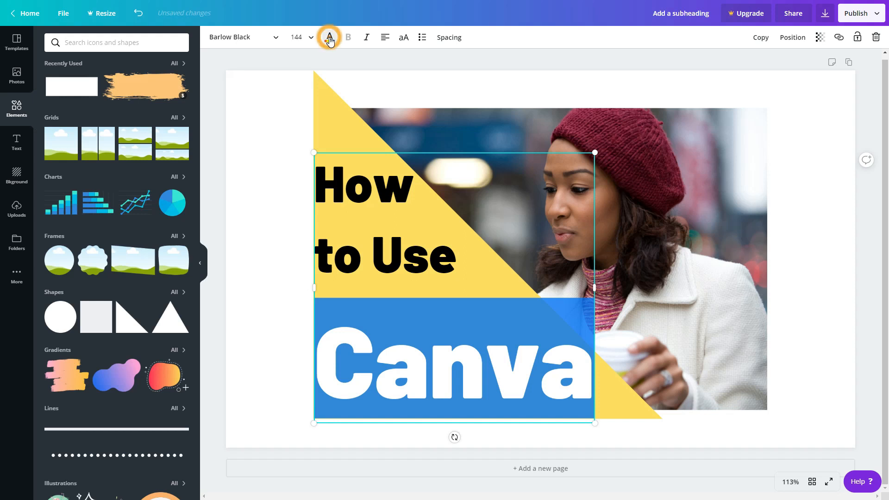
{"action": "left_click", "coordinate": [330, 39]}
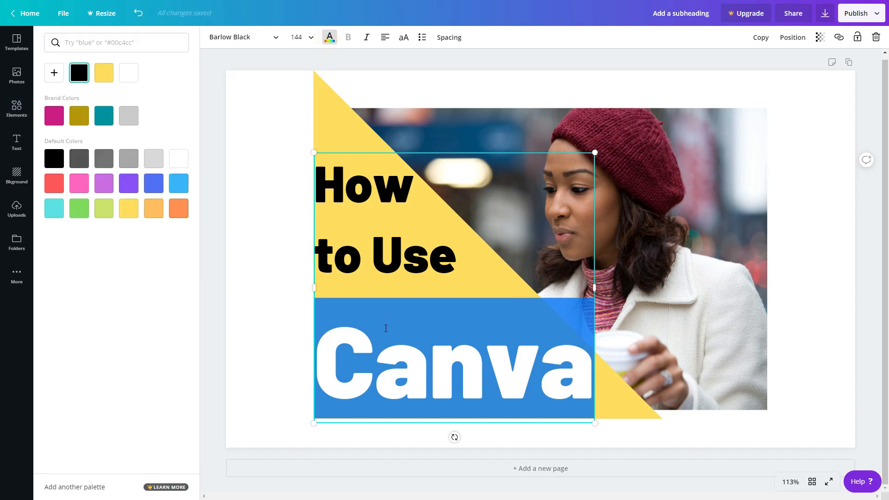
{"action": "left_click", "coordinate": [128, 184]}
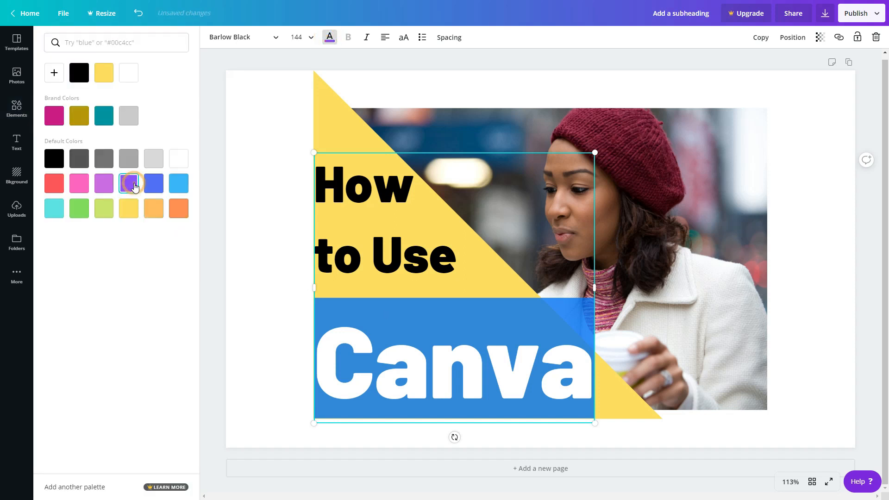
{"action": "left_click", "coordinate": [104, 115]}
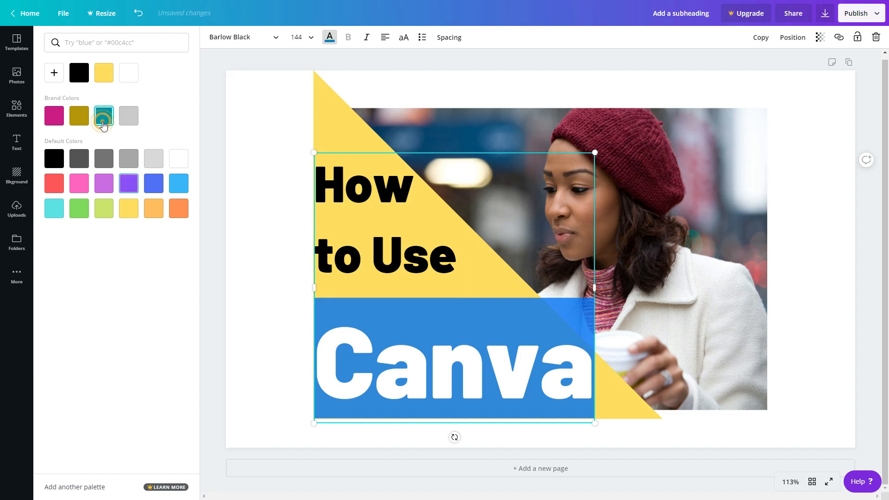
{"action": "left_click", "coordinate": [259, 206]}
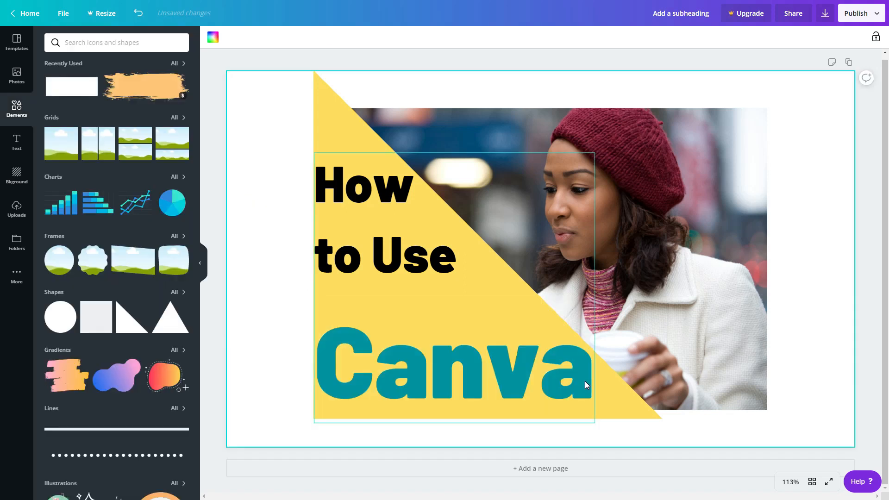
{"action": "left_click", "coordinate": [509, 368]}
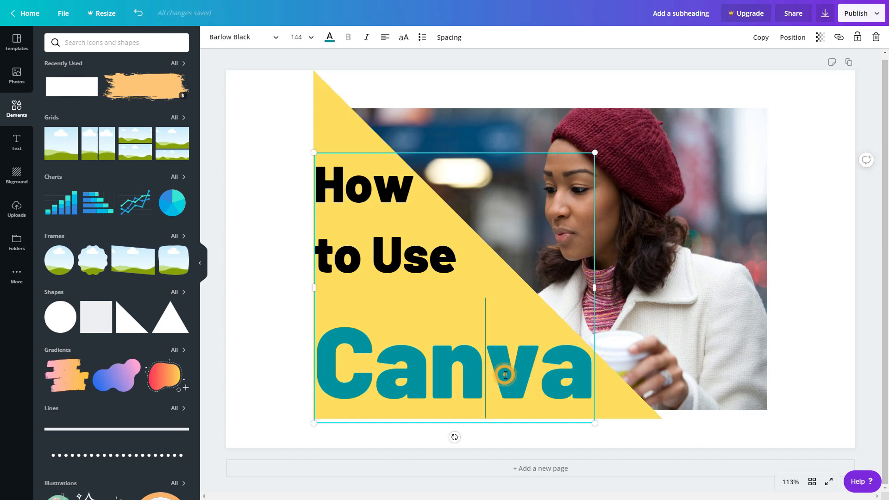
{"action": "double_click", "coordinate": [422, 324]}
{"action": "left_click", "coordinate": [330, 37]}
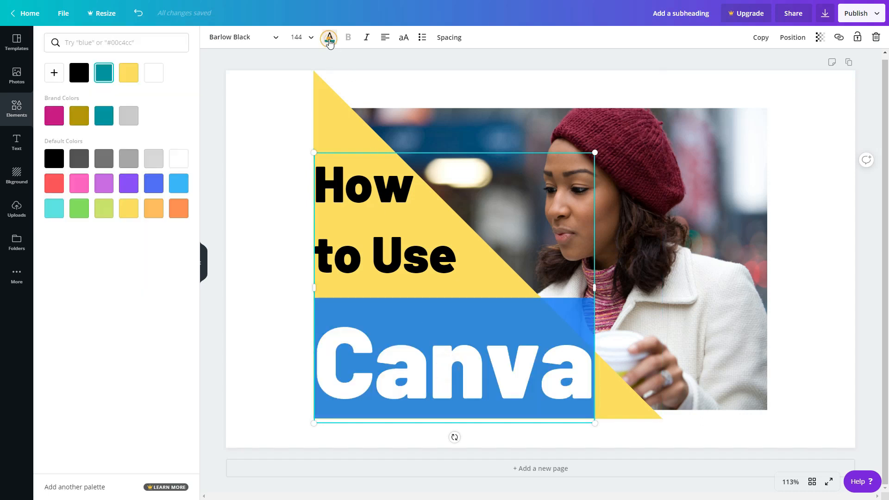
{"action": "left_click", "coordinate": [81, 74]}
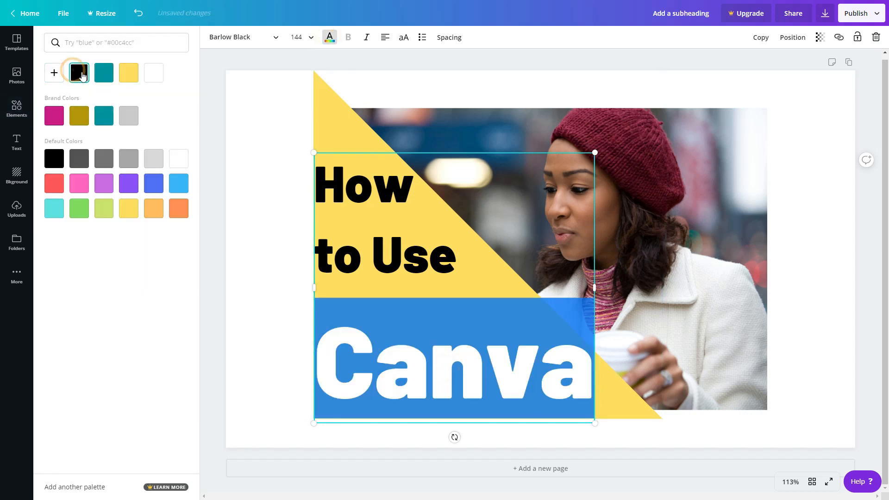
{"action": "left_click", "coordinate": [244, 185]}
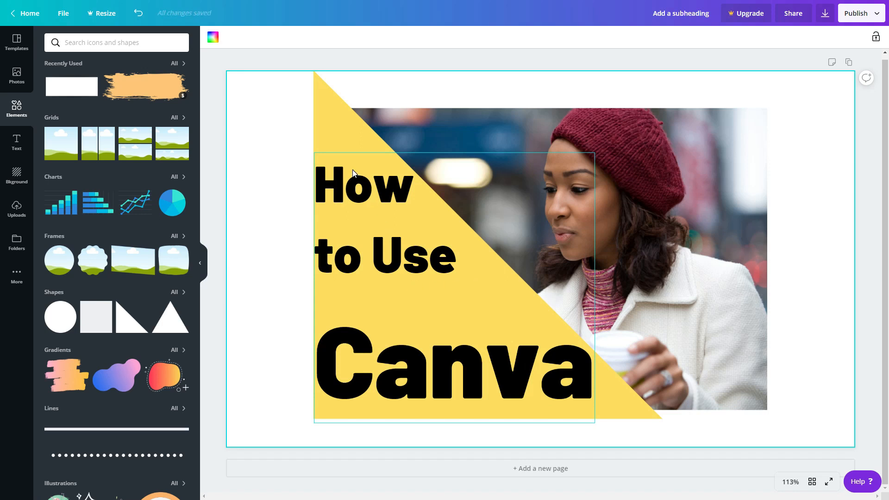
Step: Set the "How" and "to Use" lines to font size 80
{"action": "double_click", "coordinate": [369, 257]}
{"action": "left_click_drag", "start_coordinate": [458, 257], "coordinate": [321, 187]}
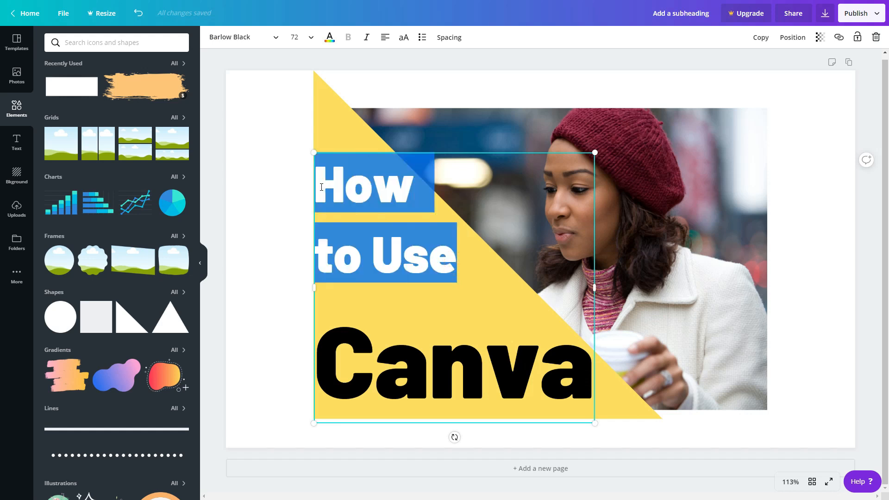
{"action": "left_click", "coordinate": [303, 40]}
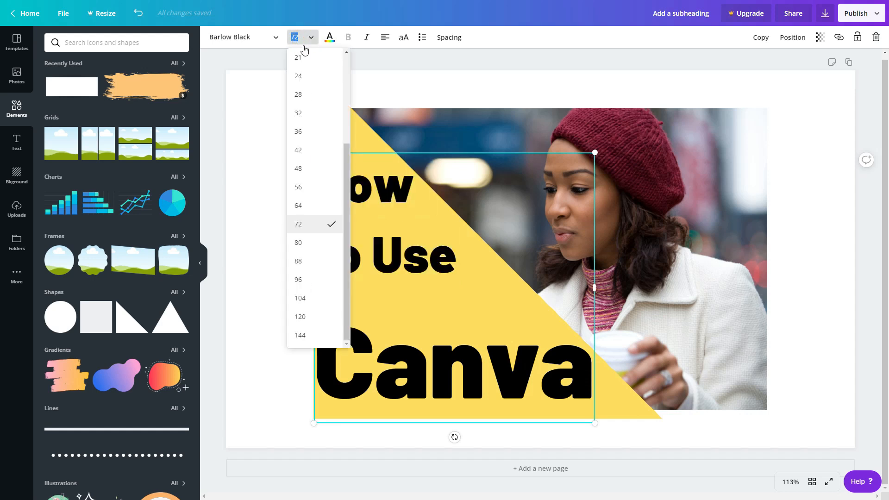
{"action": "left_click", "coordinate": [314, 247]}
{"action": "left_click", "coordinate": [412, 324]}
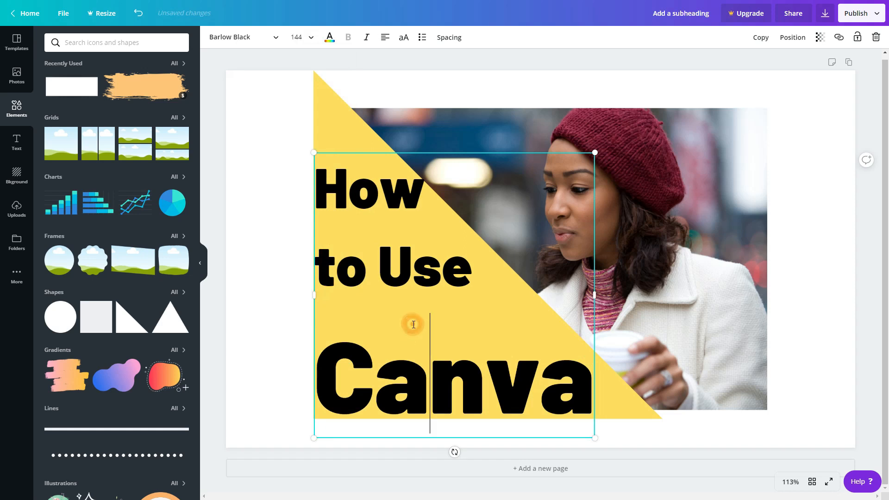
{"action": "left_click", "coordinate": [278, 223]}
{"action": "mouse_move", "coordinate": [365, 232]}
{"action": "left_mouse_down"}
{"action": "mouse_move", "coordinate": [415, 232]}
{"action": "mouse_move", "coordinate": [367, 236]}
{"action": "left_mouse_up"}
{"action": "right_click", "coordinate": [367, 236]}
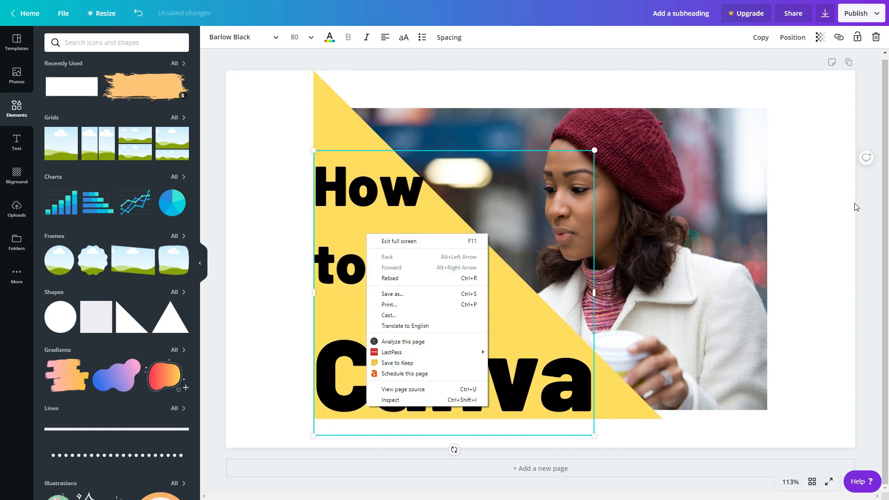
{"action": "left_click", "coordinate": [621, 6]}
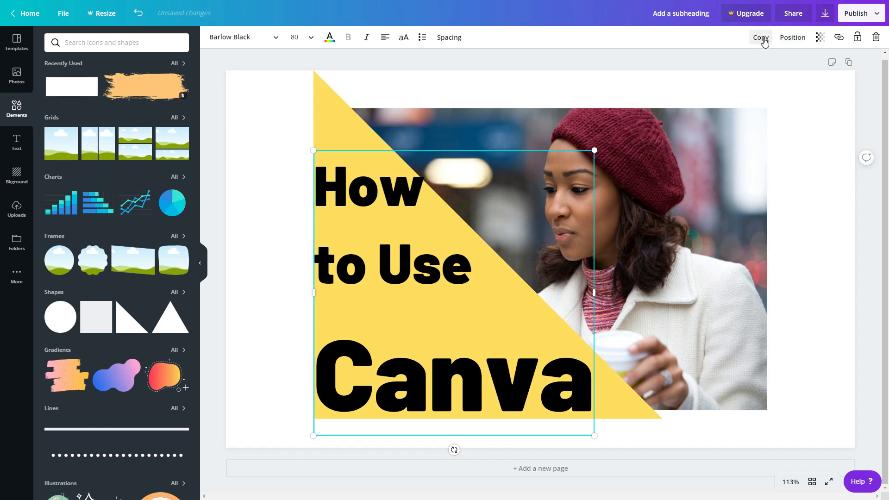
Step: Duplicate the heading and pull the copy aside
{"action": "left_click", "coordinate": [762, 41]}
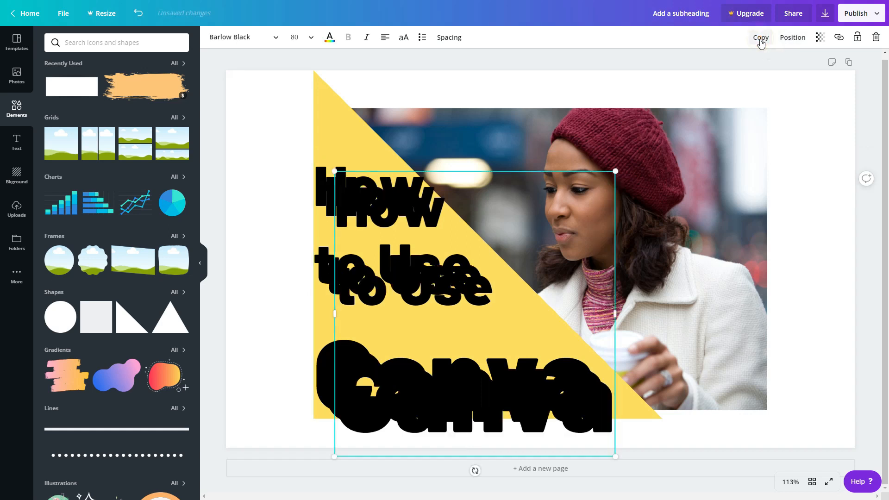
{"action": "left_click_drag", "start_coordinate": [444, 236], "coordinate": [525, 244]}
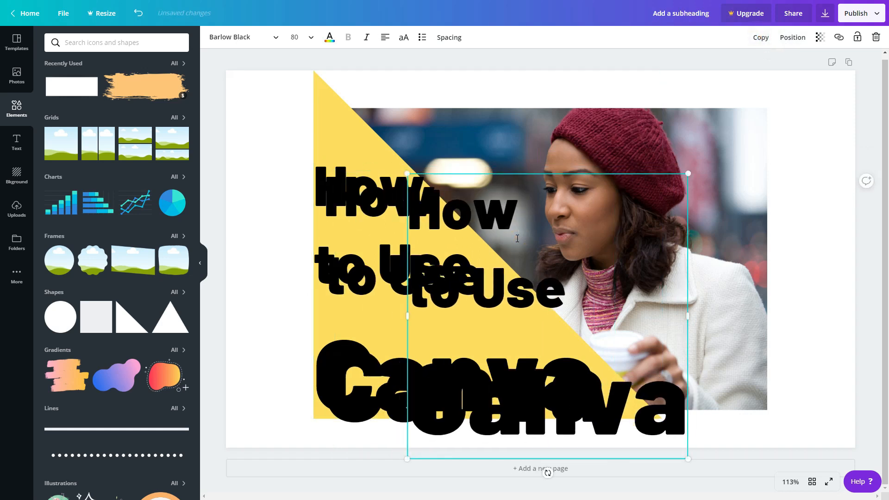
Step: Try deleting the selected element, then undo the deletion
{"action": "left_click", "coordinate": [688, 207]}
{"action": "key", "text": "Delete"}
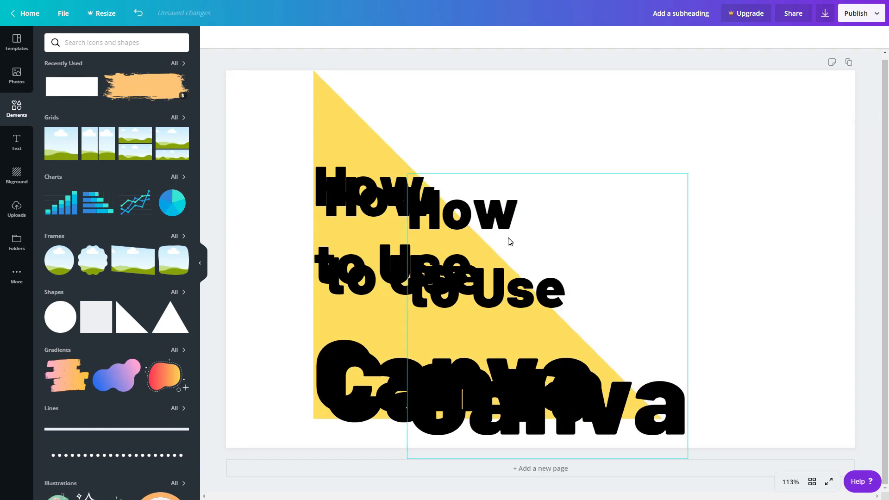
{"action": "key", "text": "ctrl+z"}
Step: Place the heading copy slightly offset over the original and colour all its text white
{"action": "left_click", "coordinate": [418, 367]}
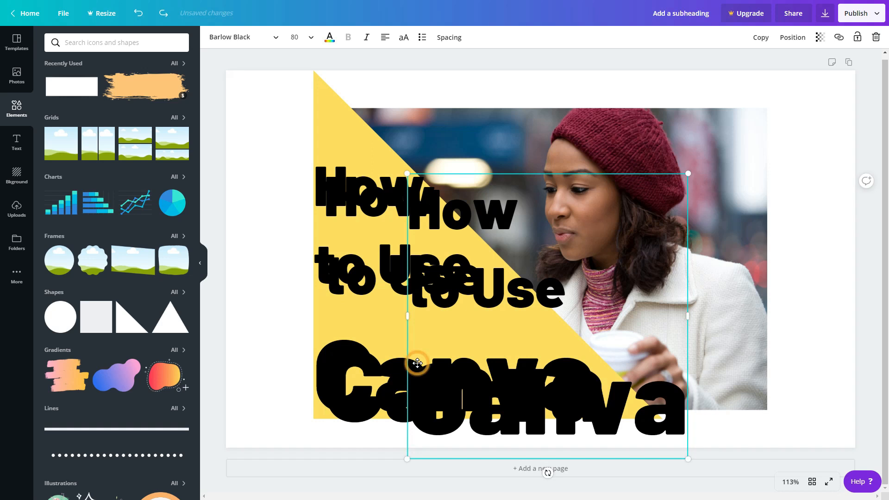
{"action": "left_click_drag", "start_coordinate": [417, 363], "coordinate": [334, 351]}
{"action": "left_click", "coordinate": [371, 305]}
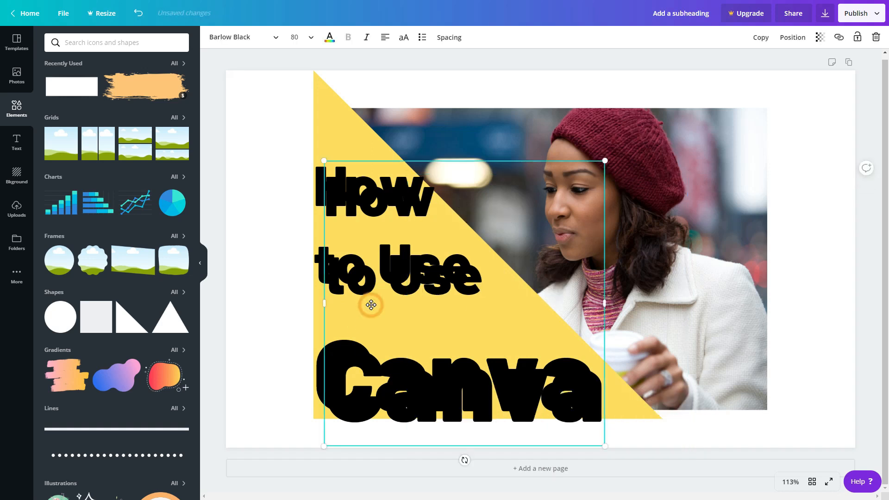
{"action": "left_click", "coordinate": [371, 305]}
{"action": "key", "text": "ctrl+a"}
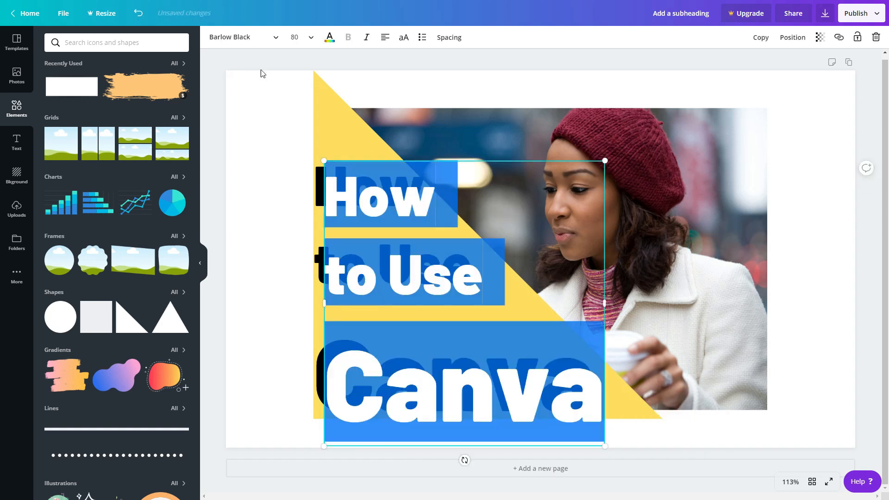
{"action": "left_click", "coordinate": [329, 37]}
{"action": "left_click", "coordinate": [172, 160]}
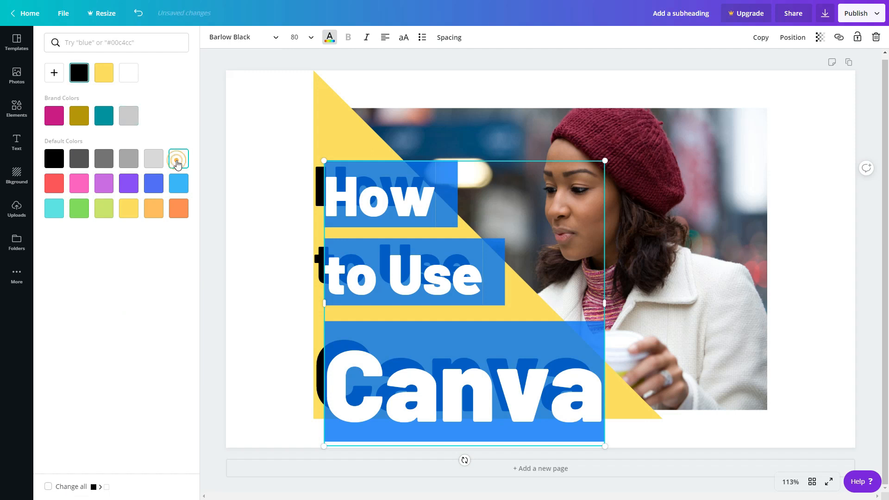
{"action": "left_click", "coordinate": [254, 235]}
Step: Nudge the white heading copy up and right so it just offsets the black heading
{"action": "left_click_drag", "start_coordinate": [371, 200], "coordinate": [360, 192]}
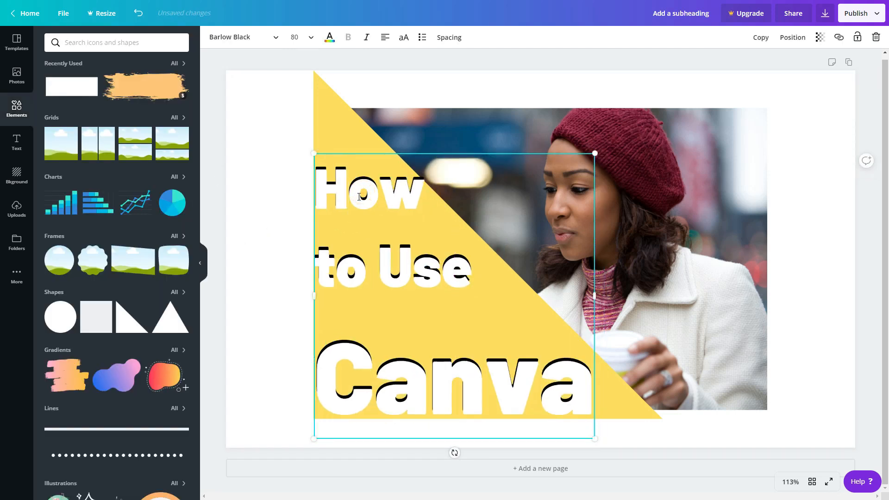
{"action": "left_click", "coordinate": [258, 224]}
{"action": "left_click", "coordinate": [376, 156]}
{"action": "key", "text": "Right"}
{"action": "key", "text": "Right"}
{"action": "key", "text": "Right"}
{"action": "key", "text": "Right"}
{"action": "key", "text": "Up"}
{"action": "key", "text": "Up"}
{"action": "key", "text": "Up"}
{"action": "key", "text": "Up"}
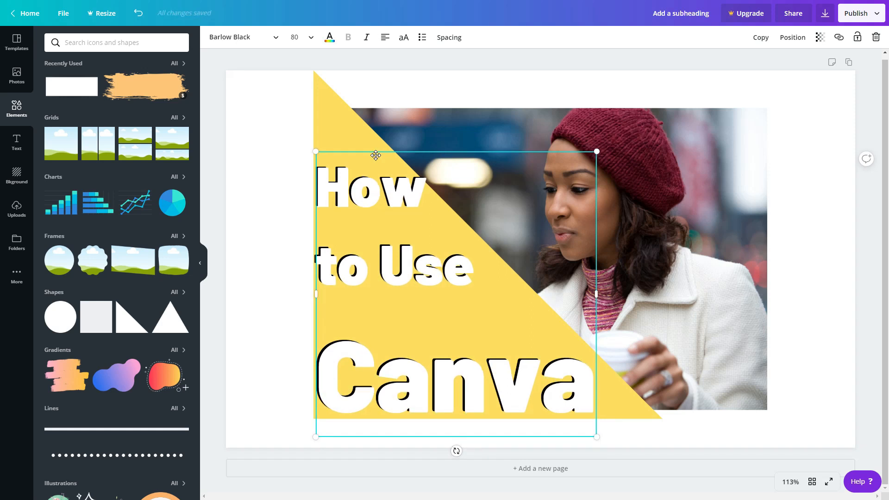
Step: Send the white heading copy backward behind the black heading
{"action": "left_click", "coordinate": [800, 35]}
{"action": "left_click", "coordinate": [802, 35]}
{"action": "left_click", "coordinate": [802, 35]}
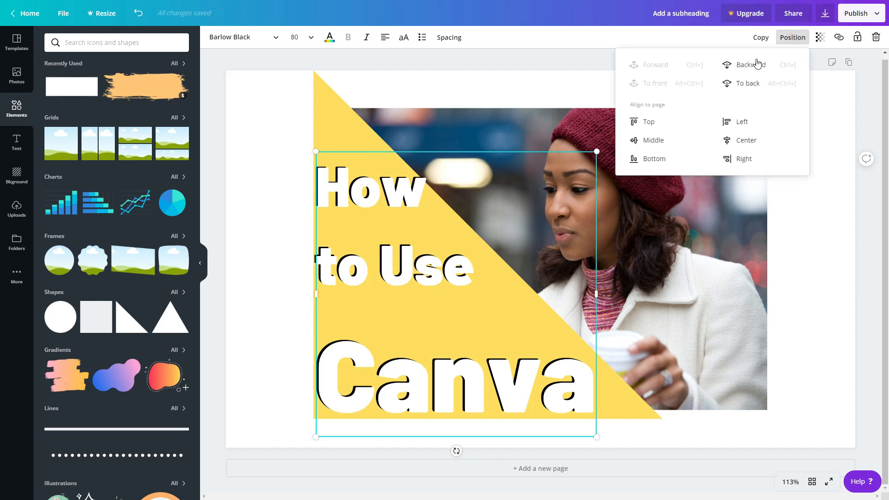
{"action": "left_click", "coordinate": [730, 69]}
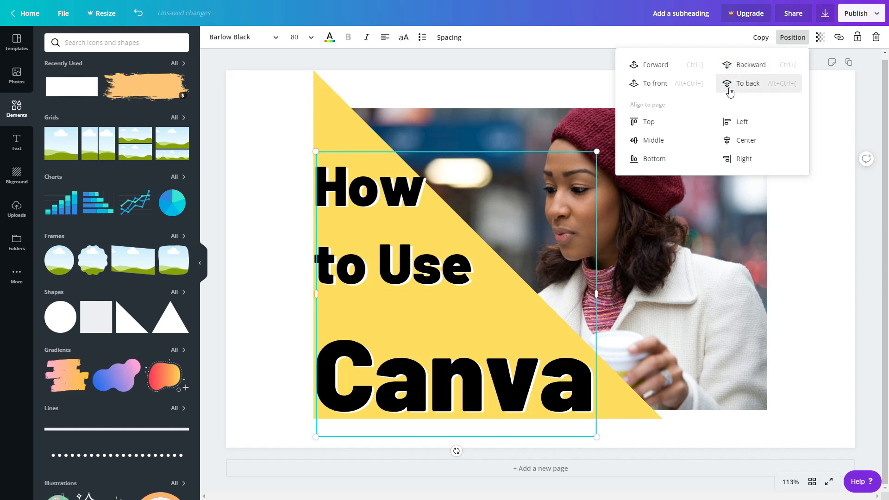
{"action": "left_click", "coordinate": [657, 65]}
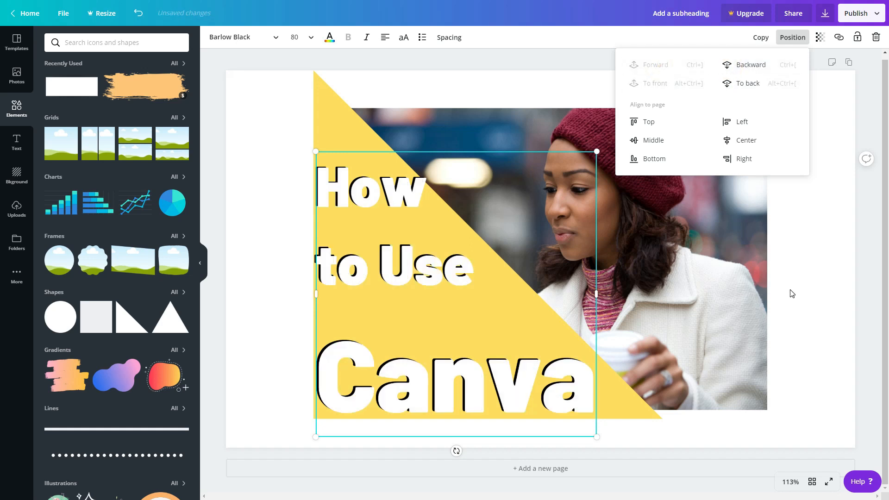
{"action": "left_click", "coordinate": [746, 65]}
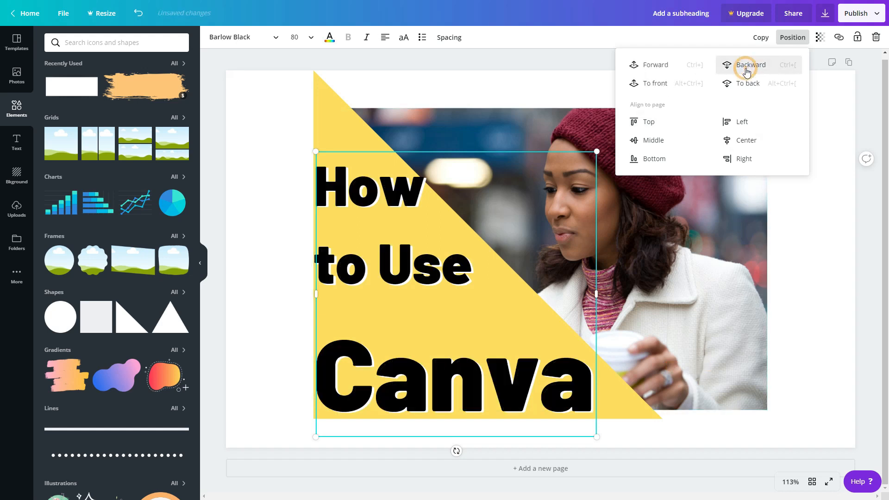
{"action": "left_click", "coordinate": [843, 324]}
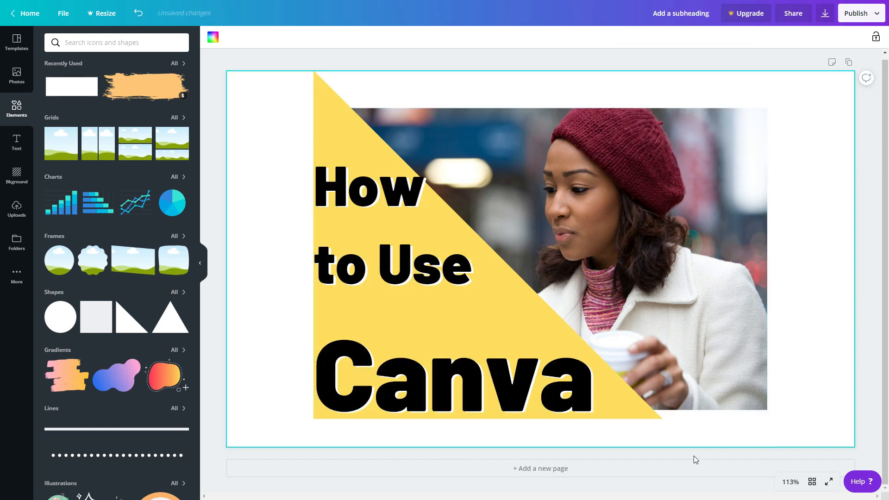
Step: Preview the design in full screen, then leave full-screen mode
{"action": "left_click", "coordinate": [867, 318]}
{"action": "left_click", "coordinate": [246, 159]}
{"action": "left_click", "coordinate": [828, 482]}
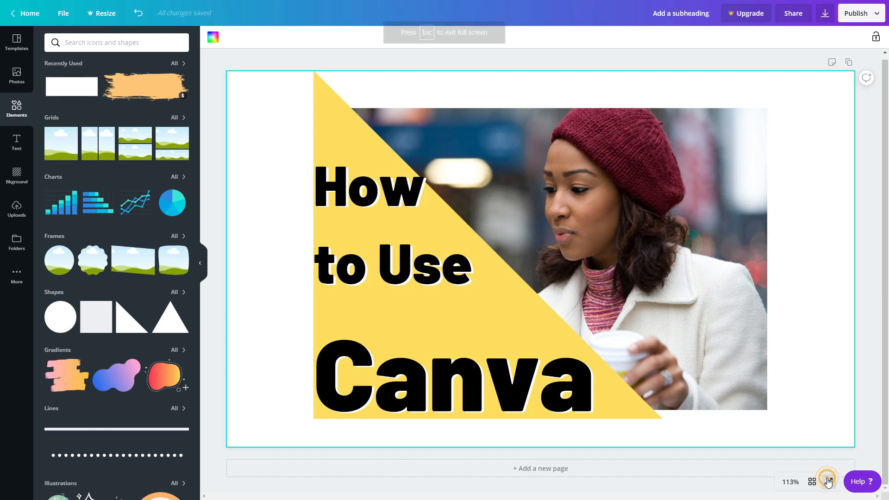
{"action": "left_click", "coordinate": [831, 392]}
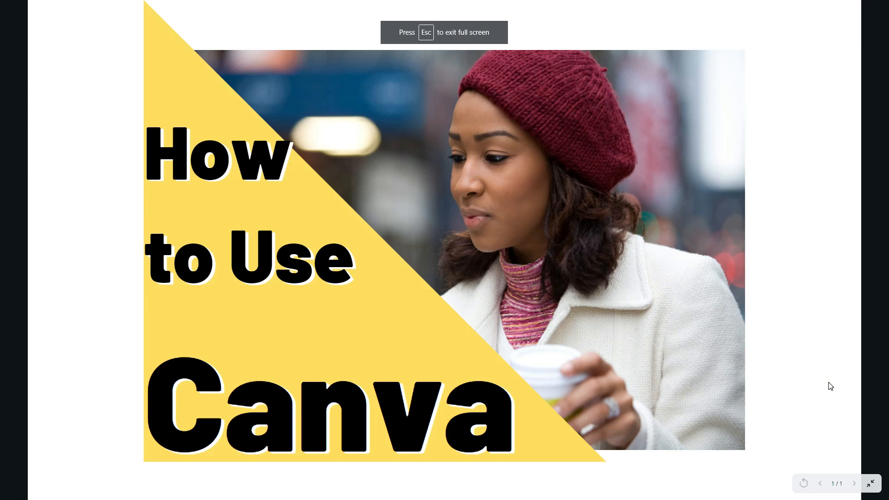
{"action": "key", "text": "Escape"}
Step: Enlarge the photo so it fills the whole page, about 1,200 × 800 px
{"action": "left_click", "coordinate": [709, 237]}
{"action": "left_click_drag", "start_coordinate": [766, 112], "coordinate": [853, 73]}
{"action": "mouse_move", "coordinate": [755, 197]}
{"action": "left_mouse_down"}
{"action": "mouse_move", "coordinate": [769, 214]}
{"action": "mouse_move", "coordinate": [761, 213]}
{"action": "left_mouse_up"}
{"action": "left_click_drag", "start_coordinate": [321, 430], "coordinate": [216, 473]}
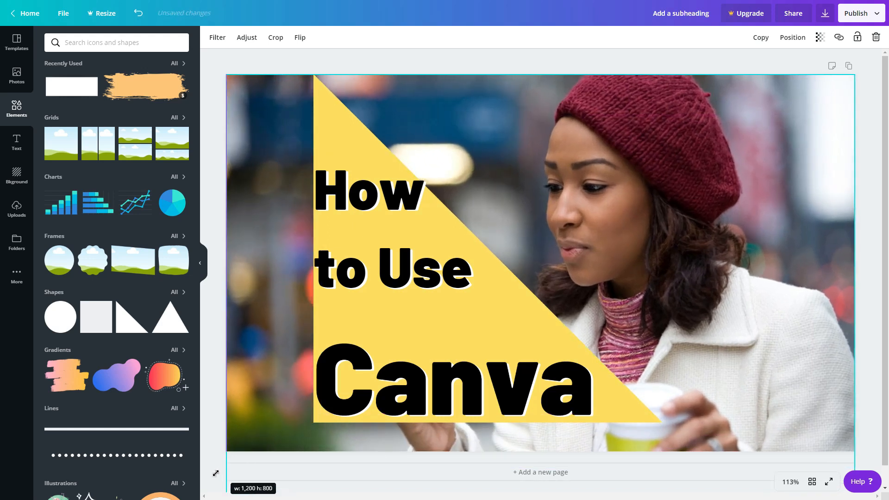
{"action": "left_click", "coordinate": [215, 473]}
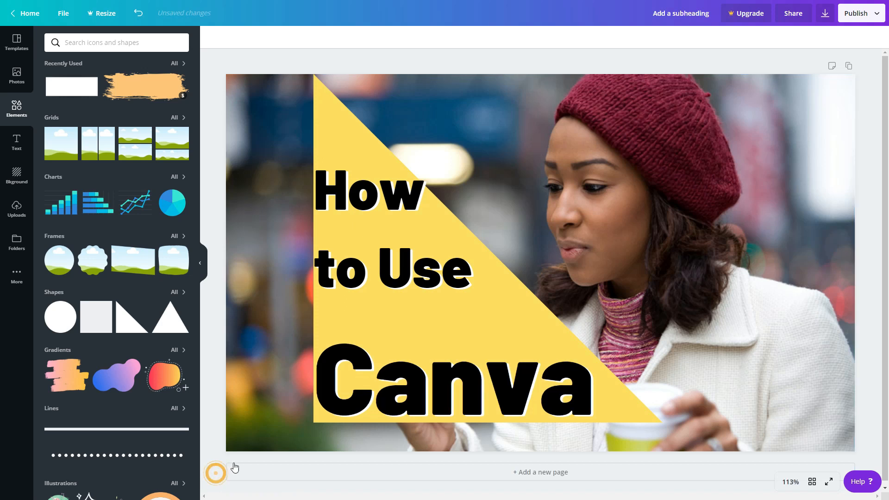
Step: Move the black heading further left and down on the design
{"action": "left_click", "coordinate": [388, 165]}
{"action": "left_click_drag", "start_coordinate": [384, 175], "coordinate": [310, 194]}
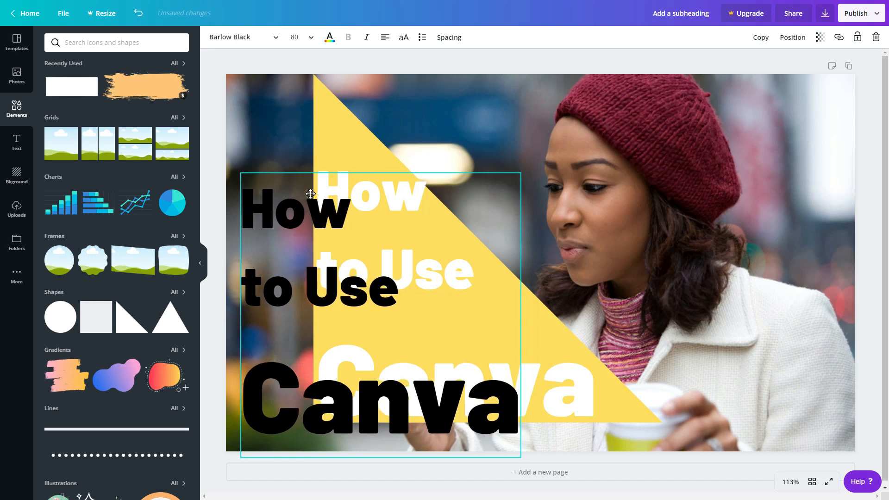
Step: Move the yellow triangle to the page's left edge and stretch it down to the bottom edge
{"action": "left_click", "coordinate": [367, 146]}
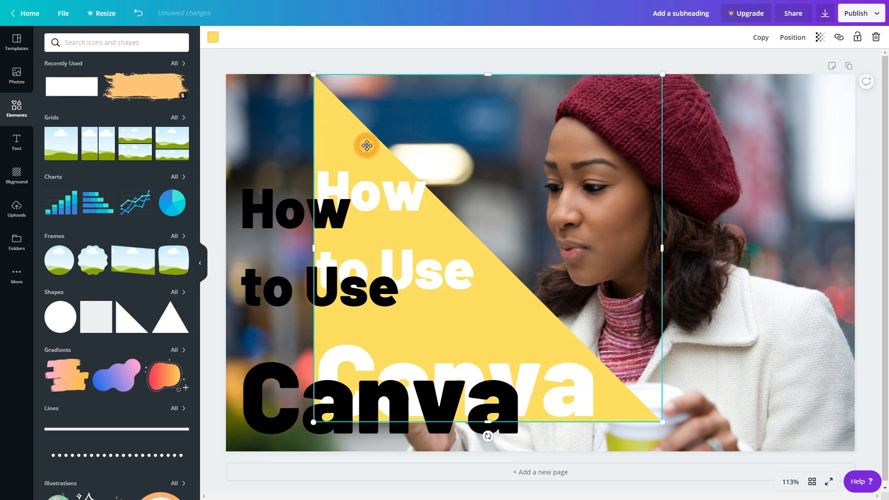
{"action": "left_click_drag", "start_coordinate": [367, 146], "coordinate": [278, 144]}
{"action": "left_click_drag", "start_coordinate": [575, 422], "coordinate": [603, 455]}
Step: Move the white and black heading layers to the left edge, keeping the white copy slightly offset behind
{"action": "left_click", "coordinate": [427, 266]}
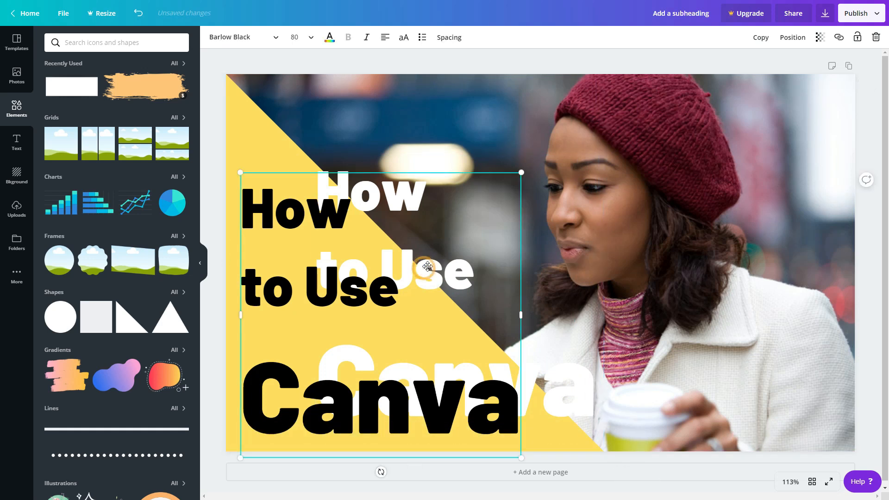
{"action": "left_click_drag", "start_coordinate": [417, 173], "coordinate": [299, 166]}
{"action": "left_click", "coordinate": [528, 440]}
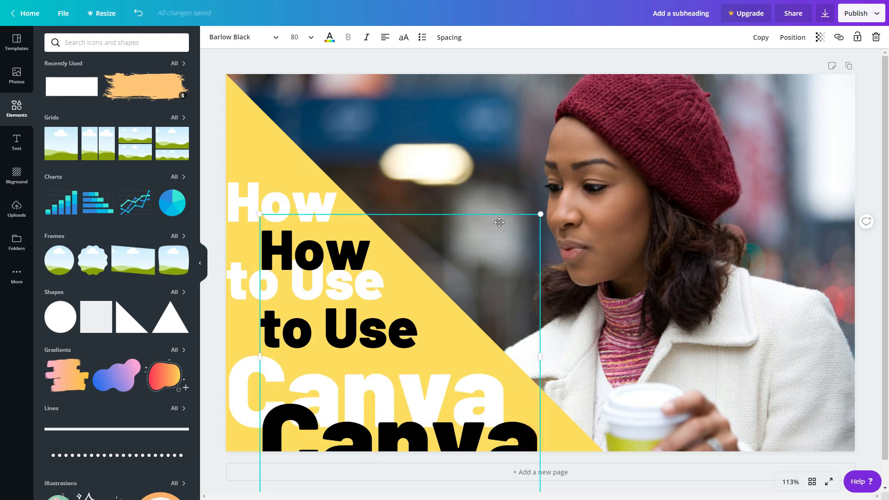
{"action": "left_click_drag", "start_coordinate": [496, 216], "coordinate": [466, 167]}
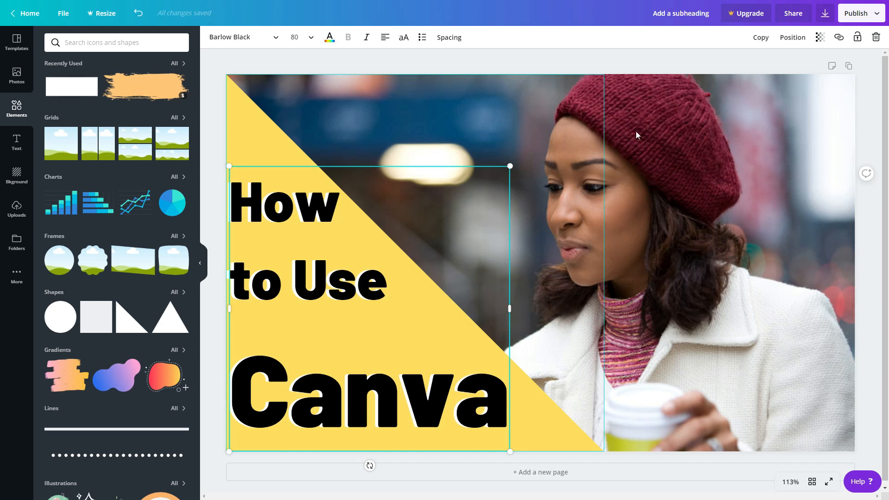
Step: Set the yellow triangle's transparency to 60
{"action": "left_click", "coordinate": [861, 124]}
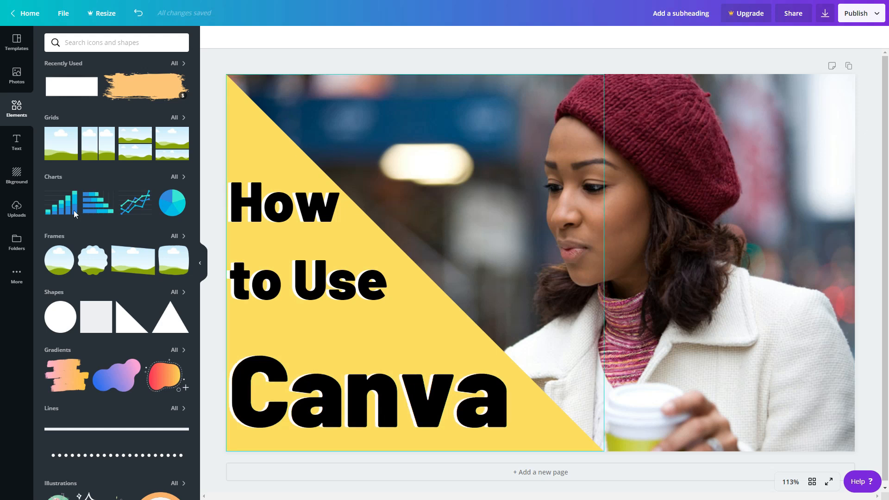
{"action": "scroll", "coordinate": [76, 214], "scroll_direction": "down", "scroll_amount": 3}
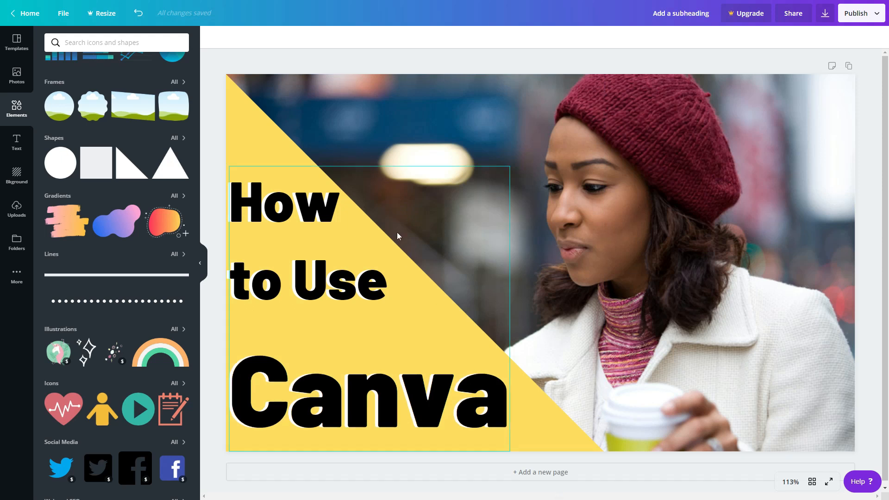
{"action": "left_click", "coordinate": [247, 125]}
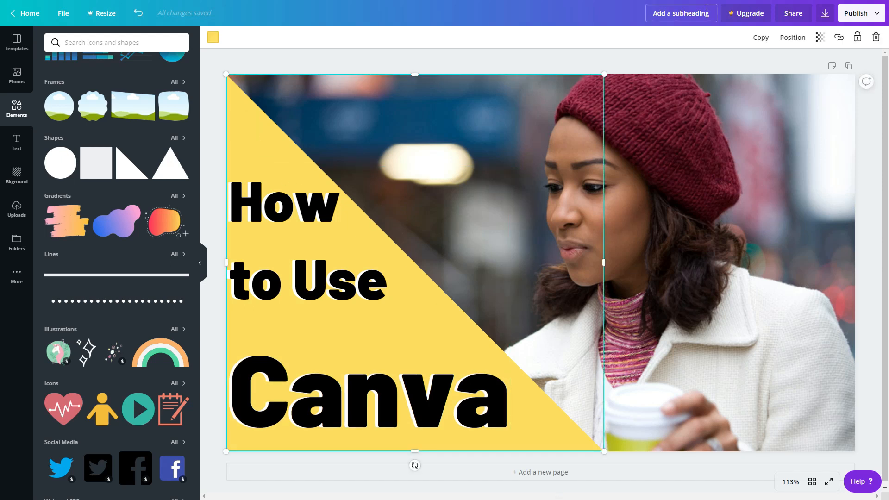
{"action": "left_click", "coordinate": [820, 37]}
{"action": "left_click_drag", "start_coordinate": [797, 61], "coordinate": [774, 69]}
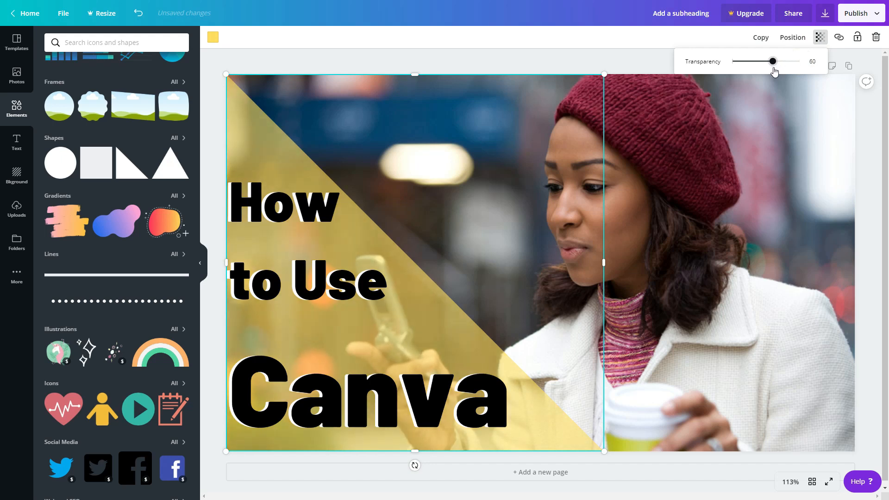
{"action": "left_click", "coordinate": [869, 182]}
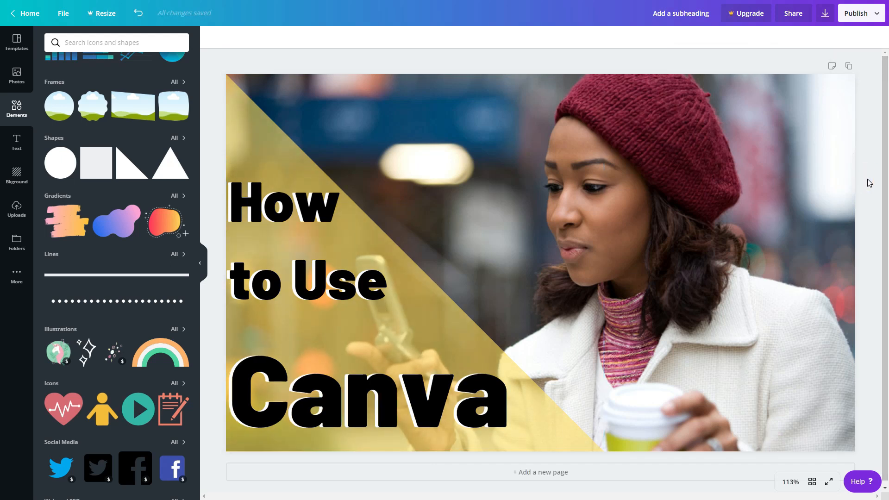